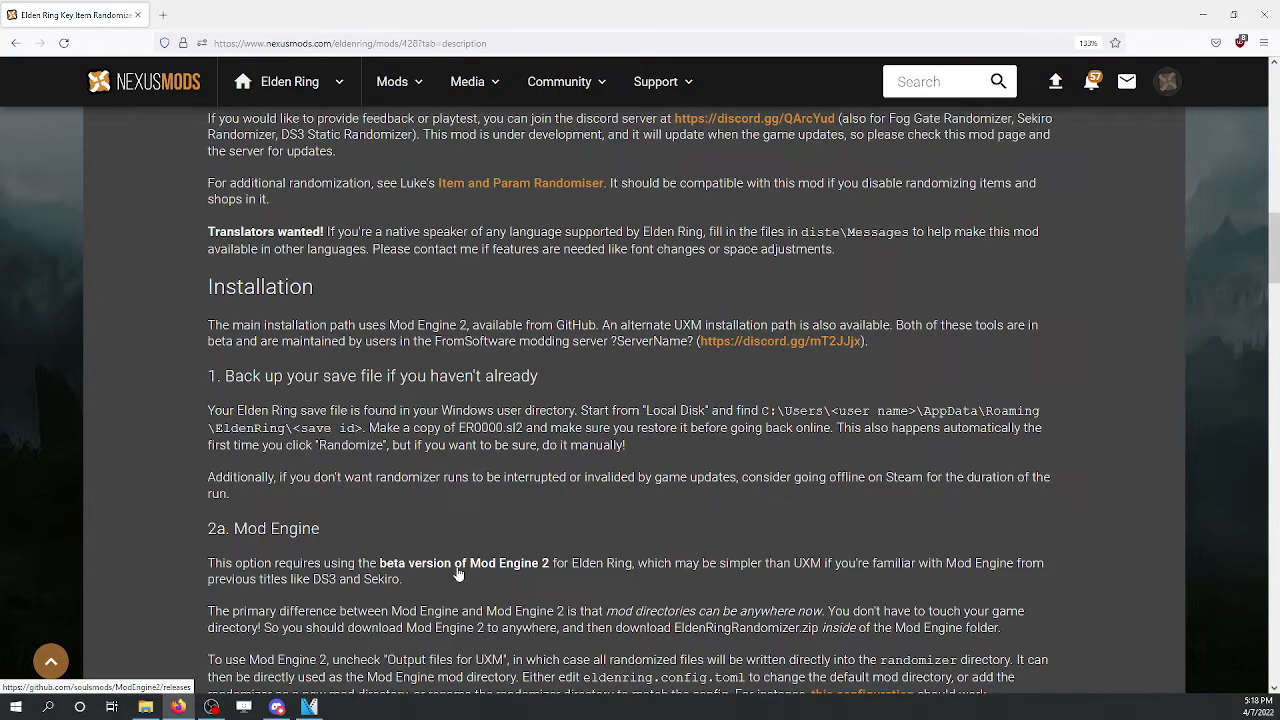
- Look over the Mod Engine 2 releases page, then return to the randomizer mod page
left_click(458, 573)
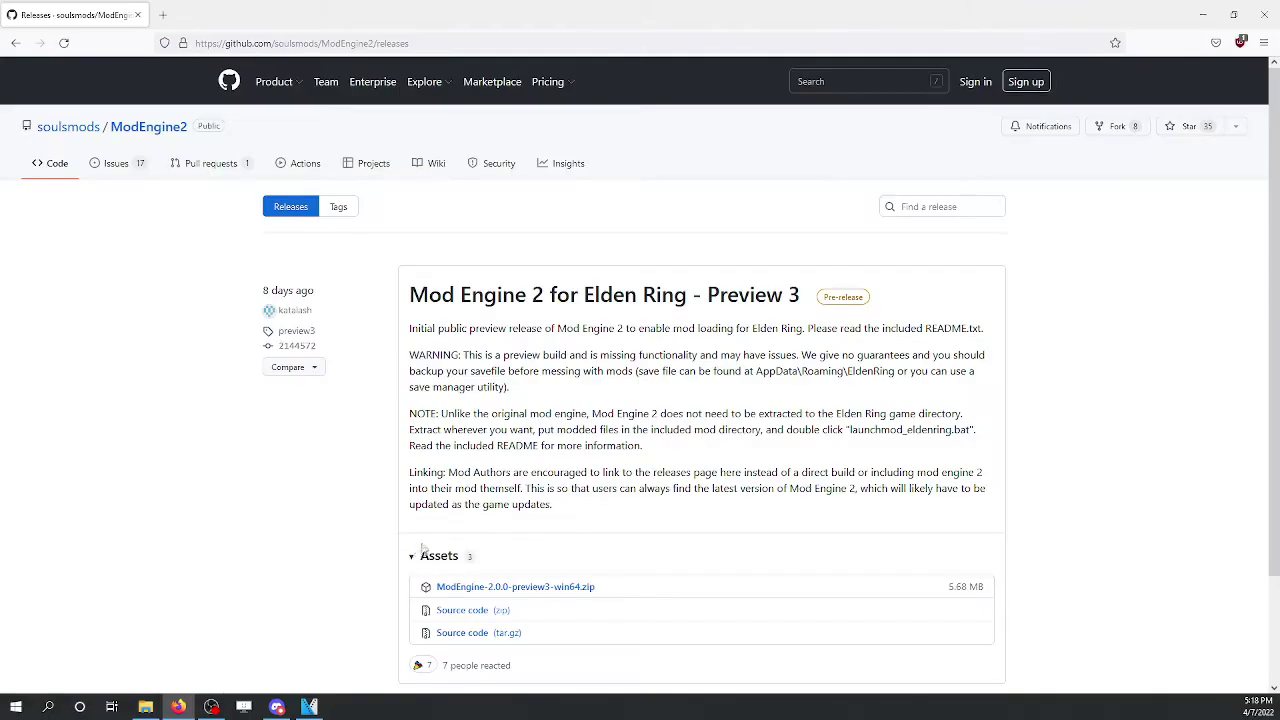
scroll(569, 560, "down", 1)
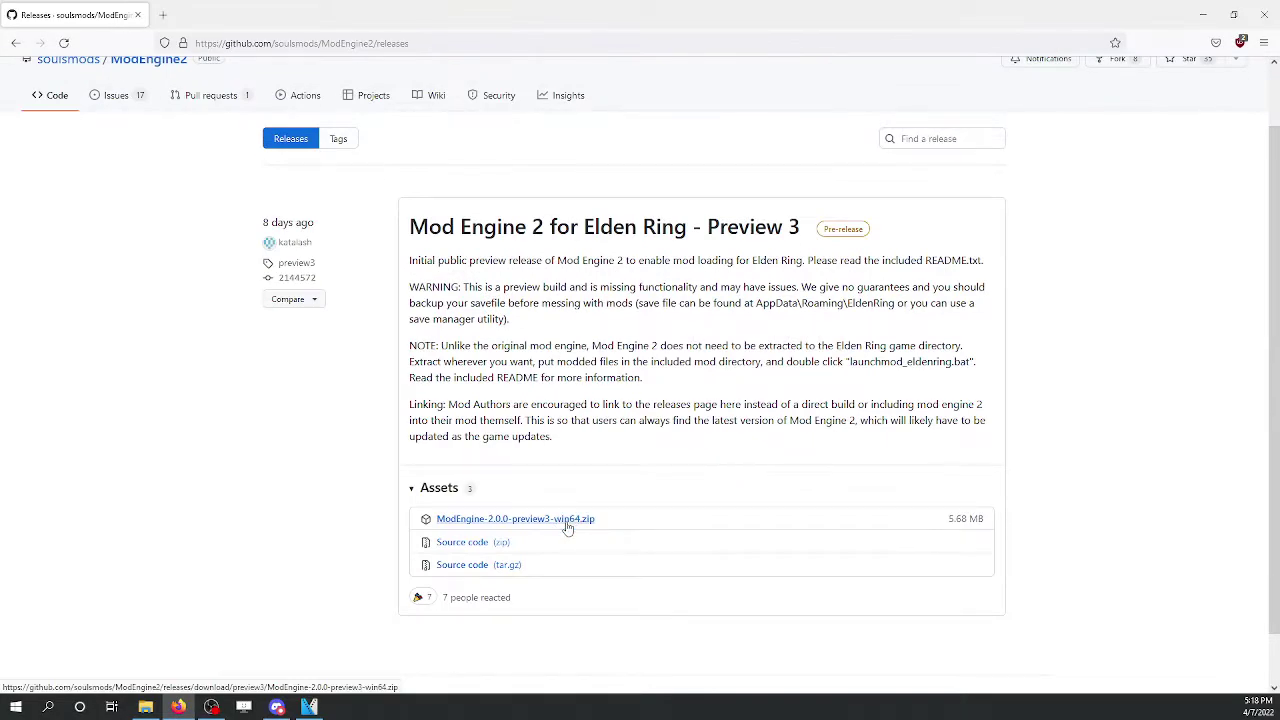
key("alt+Left")
- Start a manual slow download of the main Elden Ring Randomizer v0.1.3 zip (31.8MB)
left_click(196, 551)
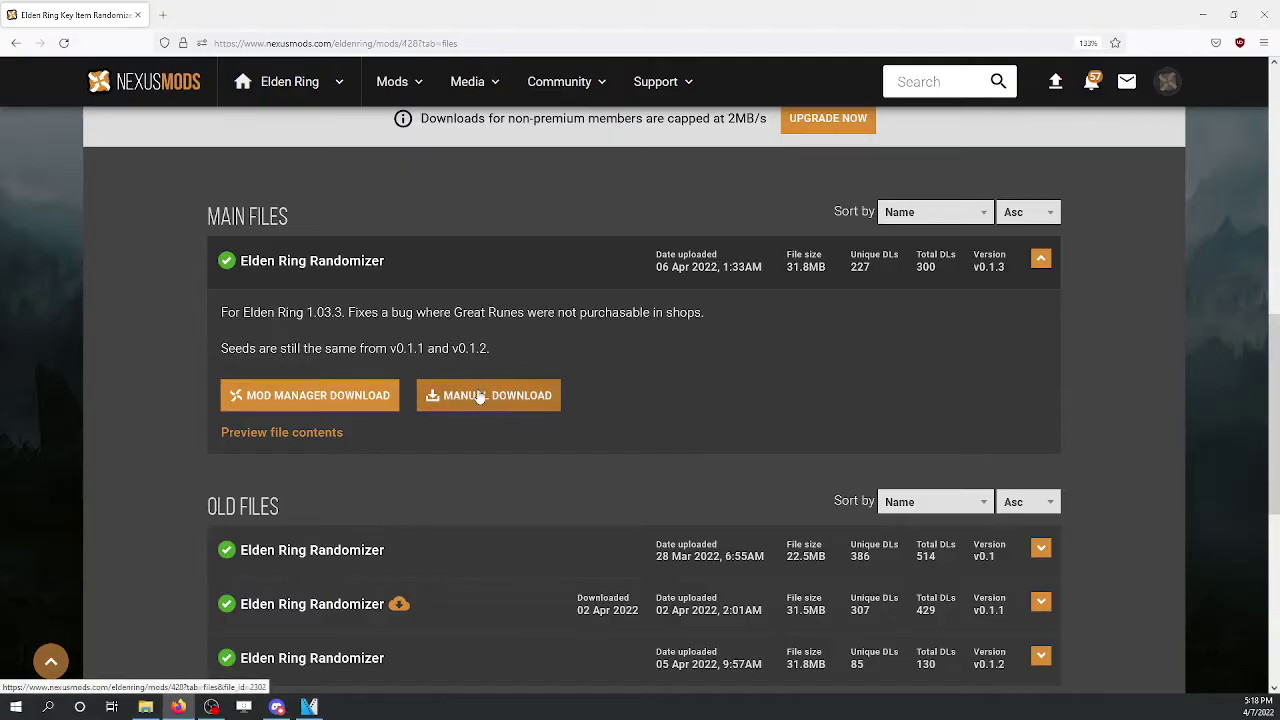
left_click(479, 397)
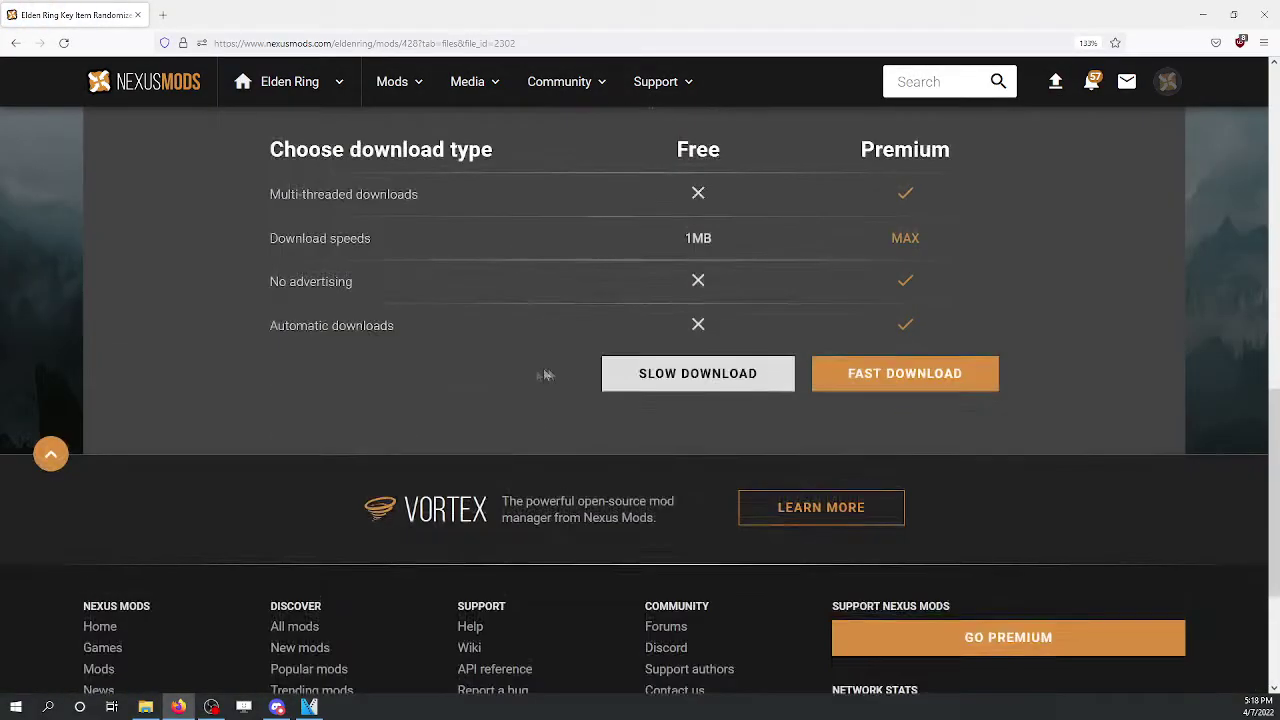
left_click(678, 468)
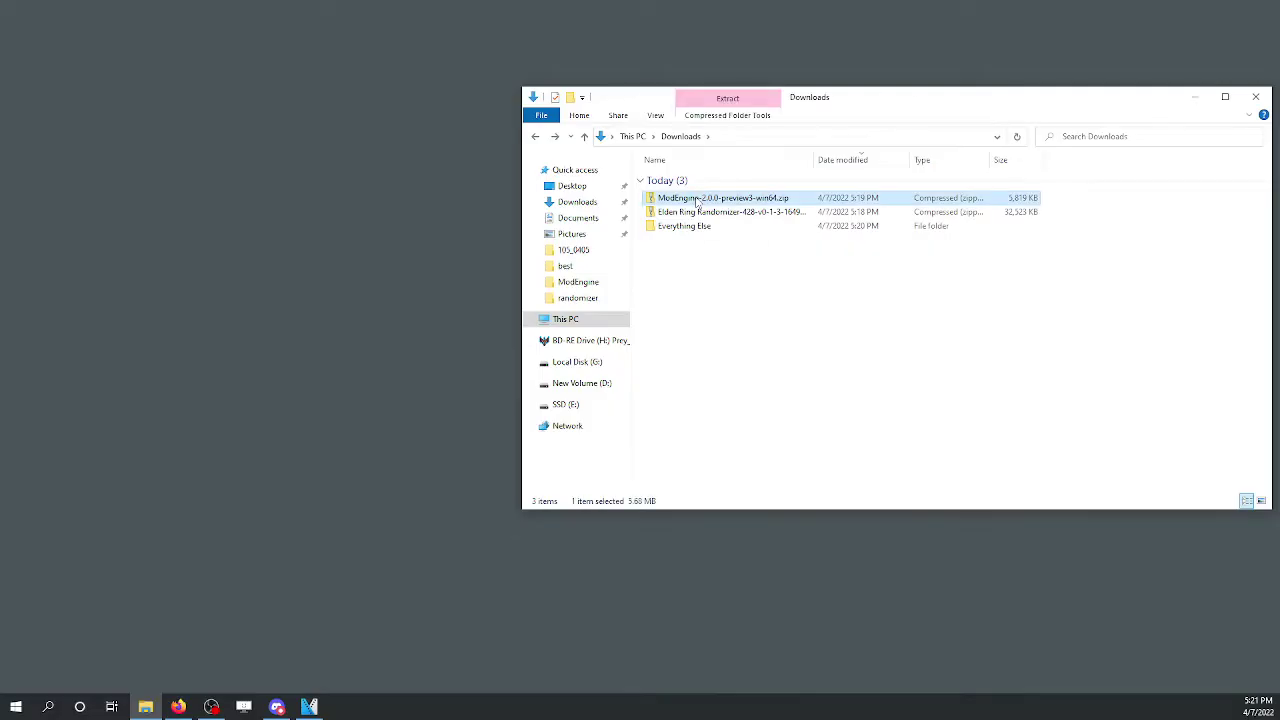
- Extract ModEngine-2.0.0-preview3-win64 to the desktop and copy the randomizer zip's randomizer folder into it
double_click(698, 194)
left_click_drag(698, 186, 350, 197)
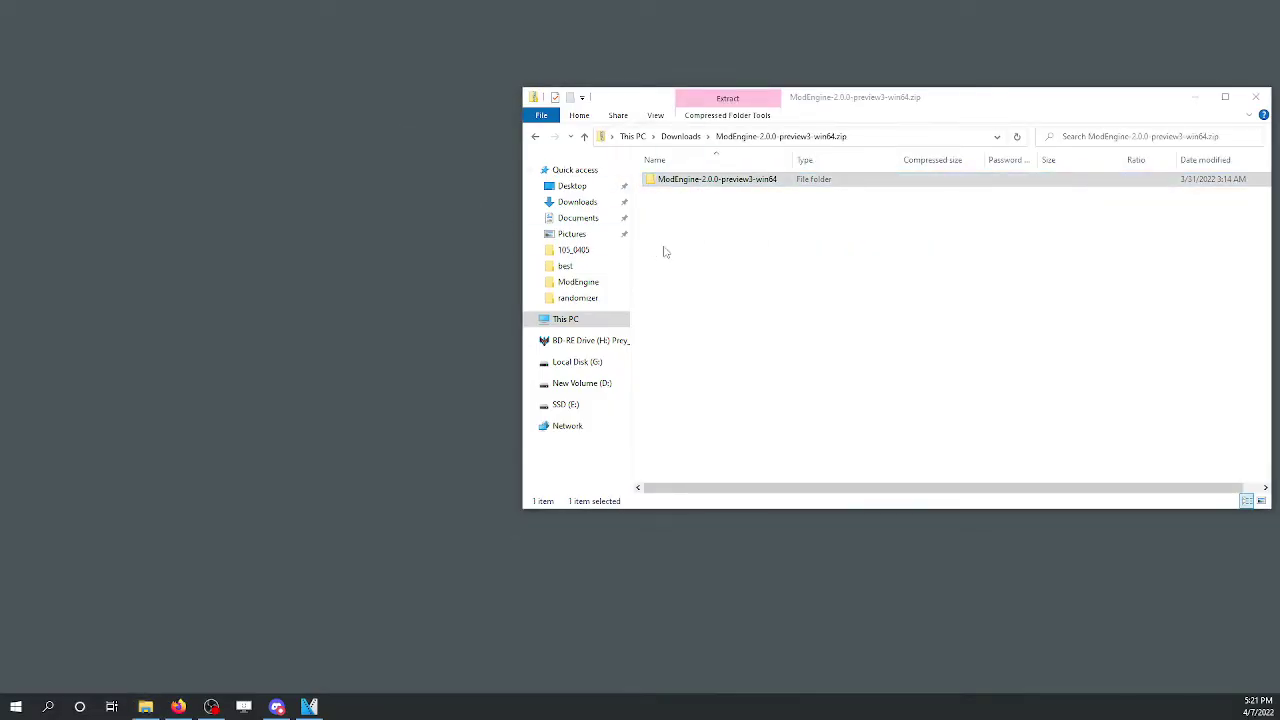
left_click(680, 136)
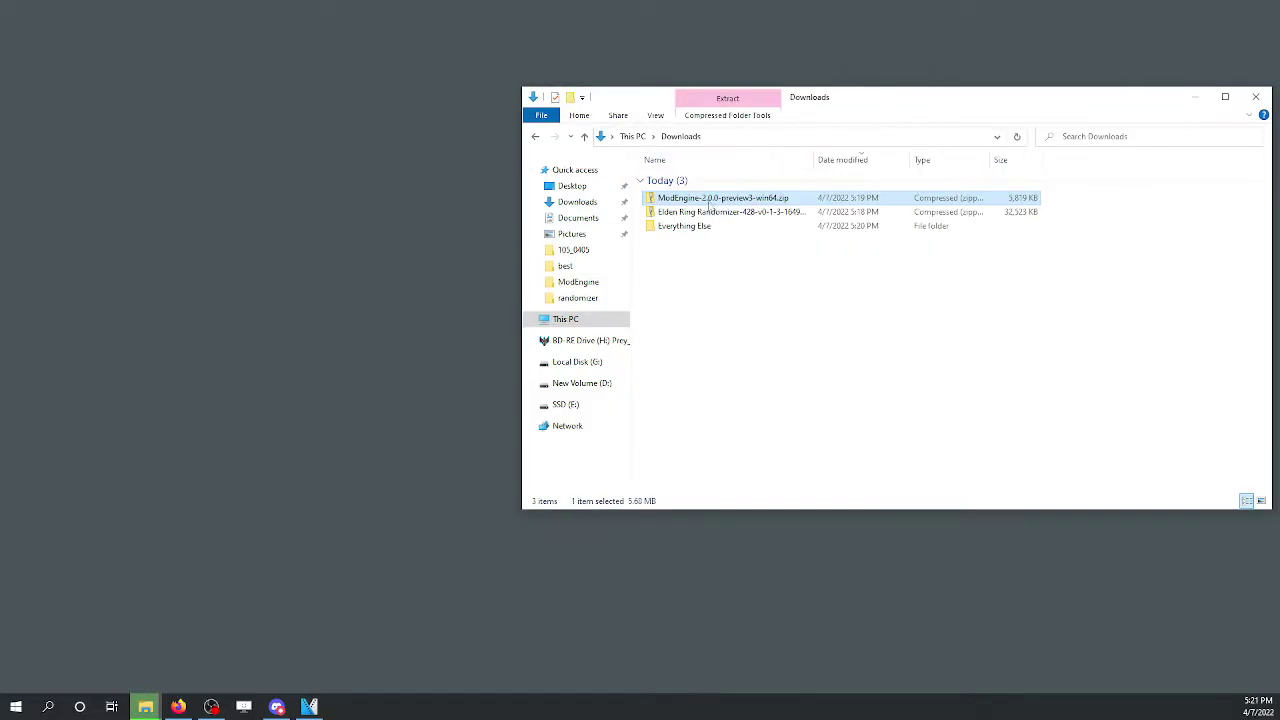
double_click(702, 212)
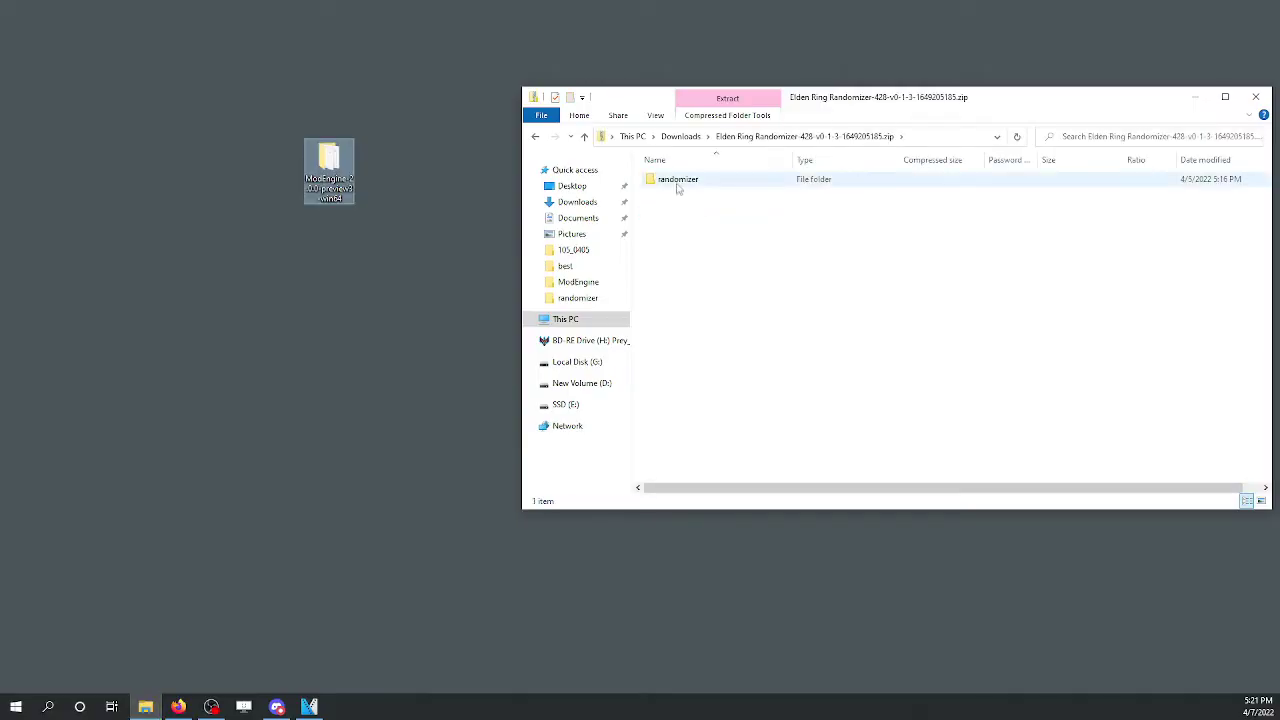
left_click_drag(679, 186, 325, 170)
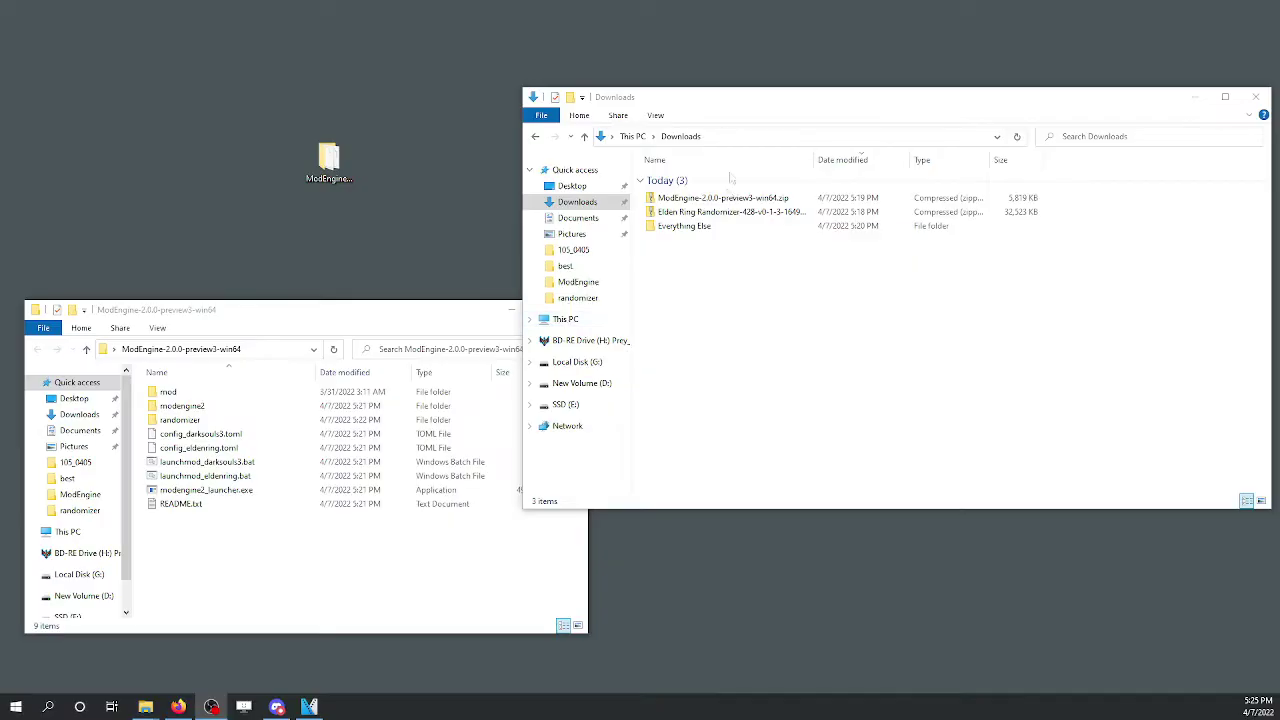
- Reach the EldenRing folder under C:\Users\...\AppData\Roaming via the pasted save path
left_click(565, 318)
double_click(776, 314)
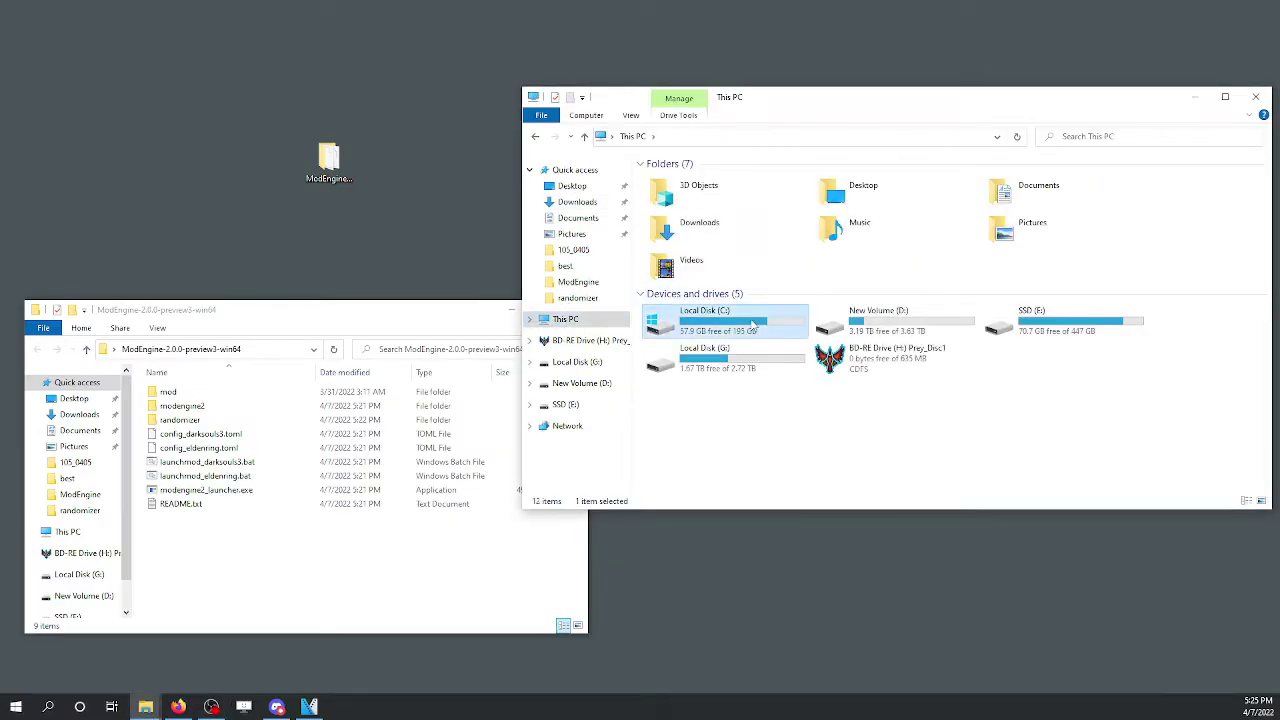
double_click(697, 266)
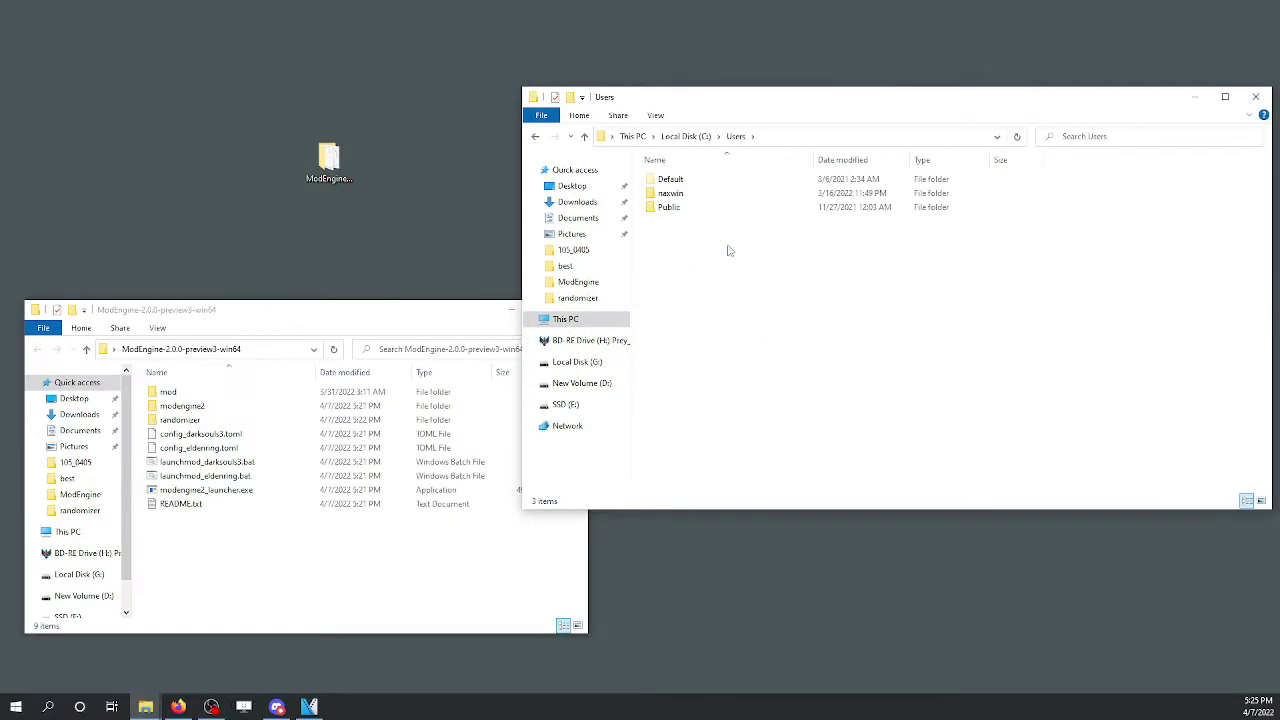
left_click(815, 136)
type("C:\\Users\\naxwin\\AppData\\Roaming\\EldenRing")
key("Return")
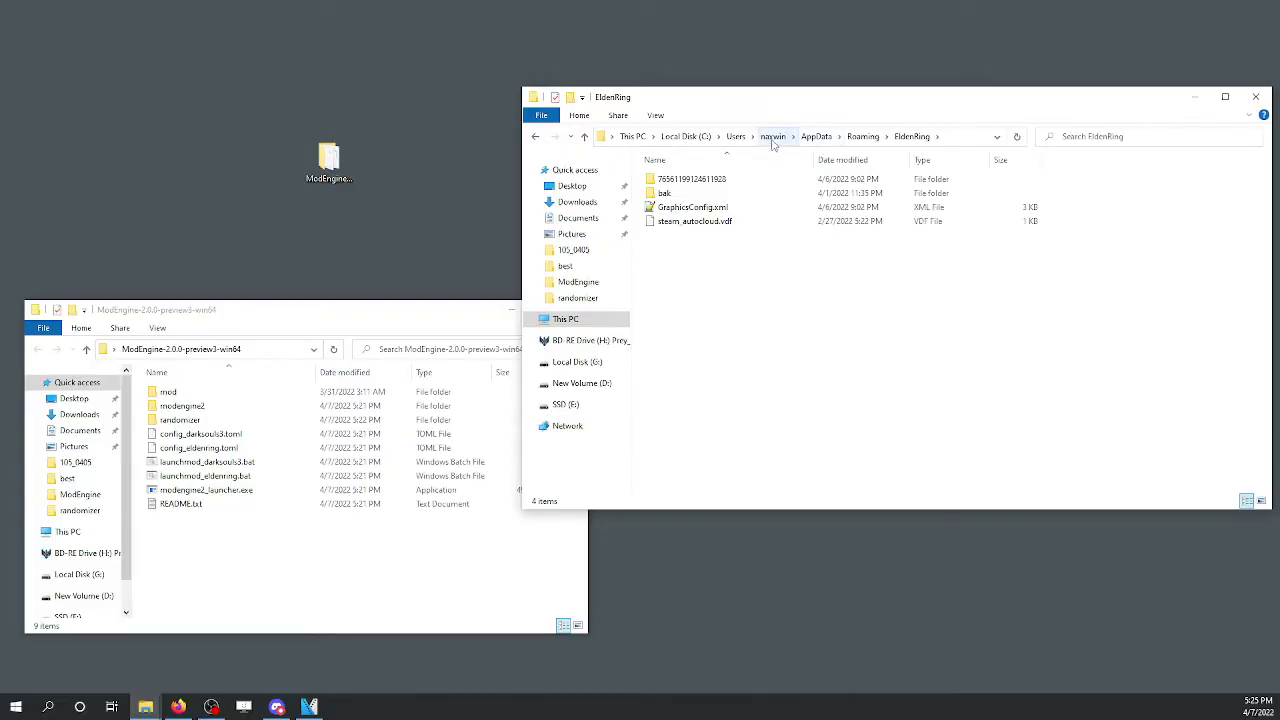
left_click(816, 136)
double_click(680, 210)
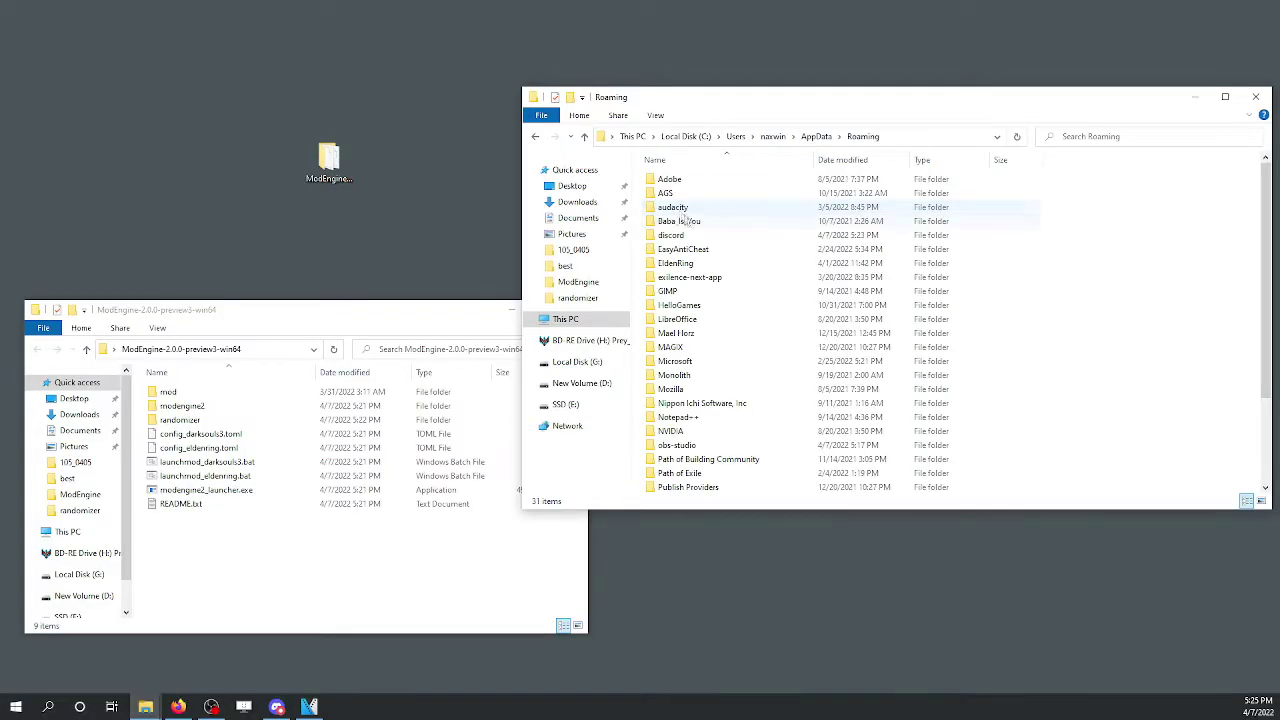
double_click(706, 264)
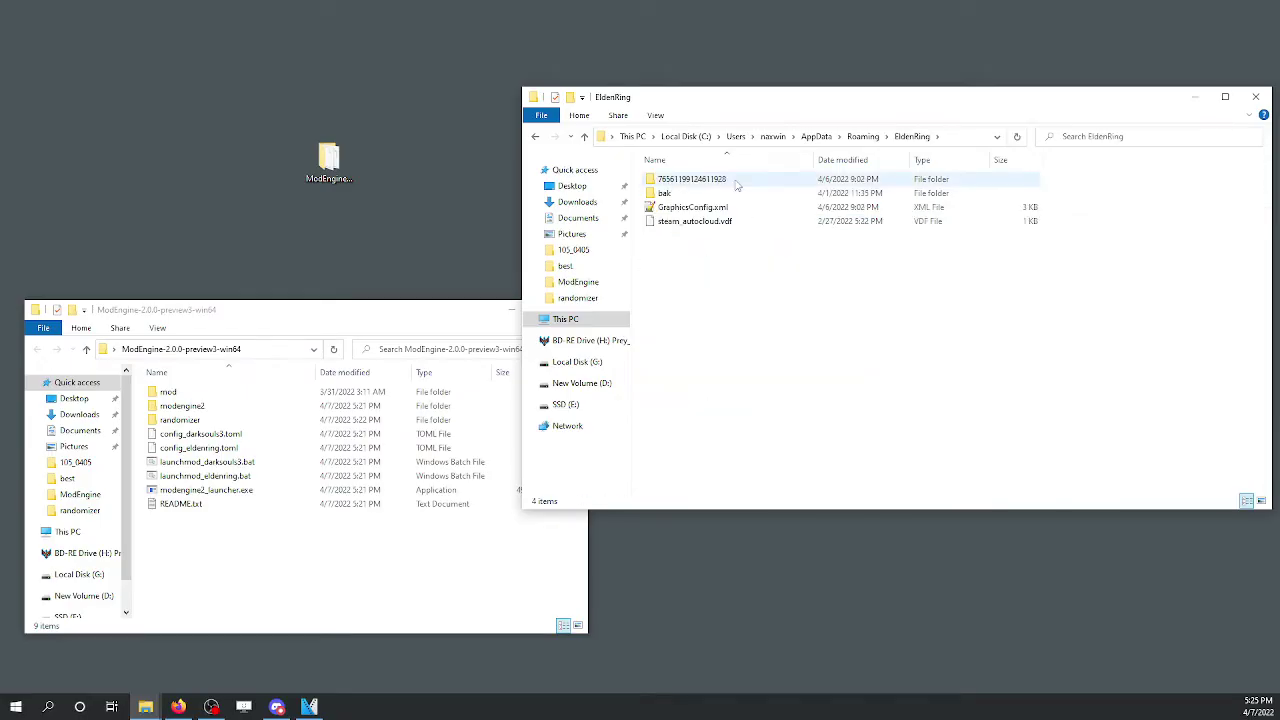
right_click(686, 243)
- Create a new folder named 'super backup folder' in the EldenRing directory
mouse_move(740, 395)
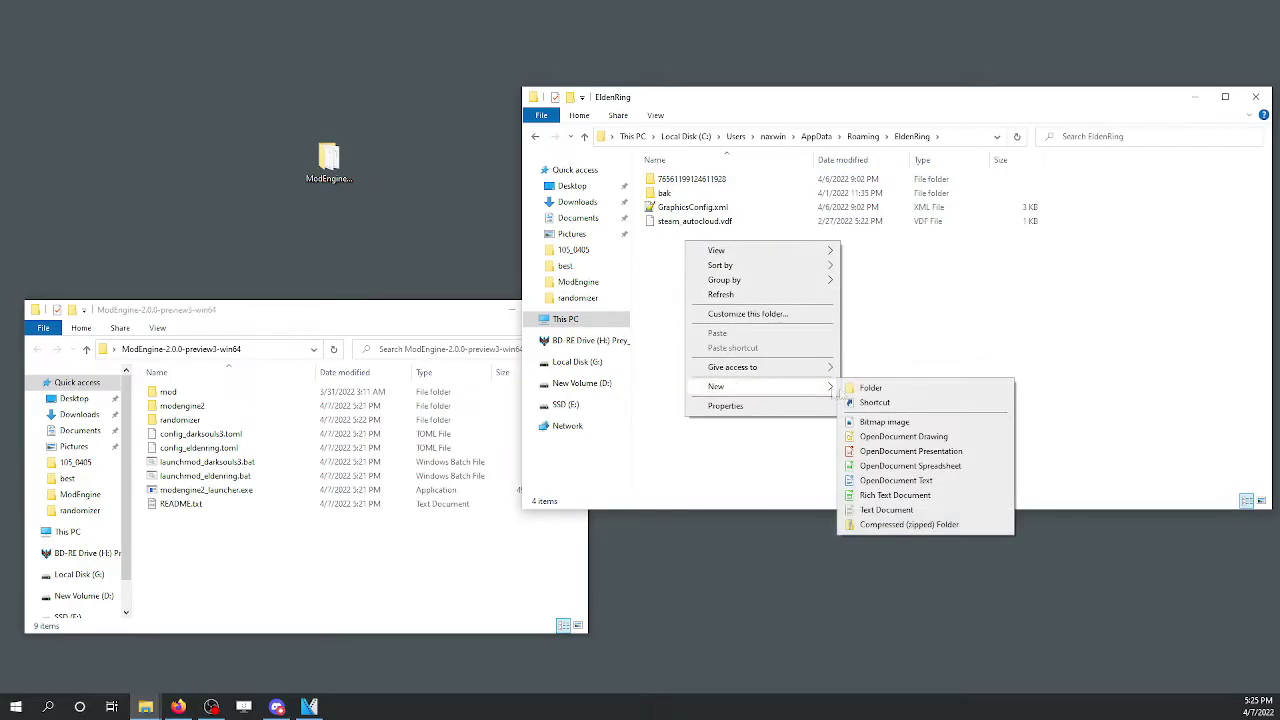
left_click(866, 389)
type("super backup folder")
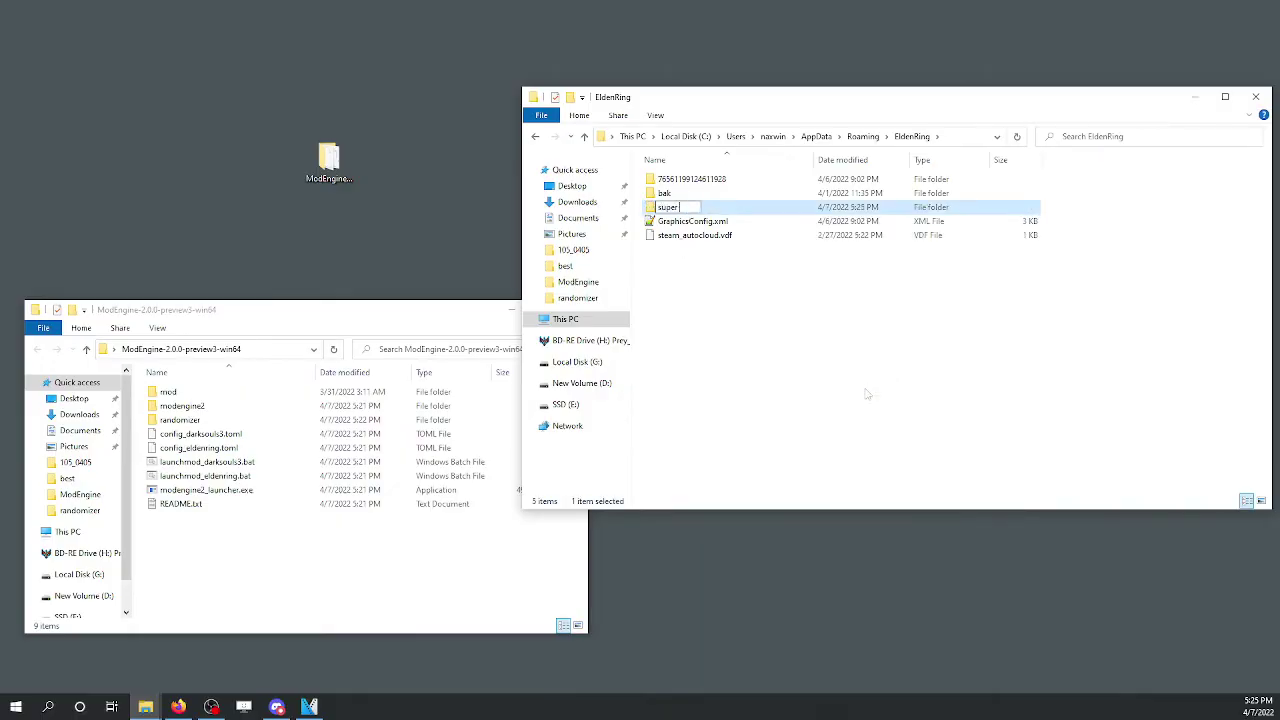
key("Return")
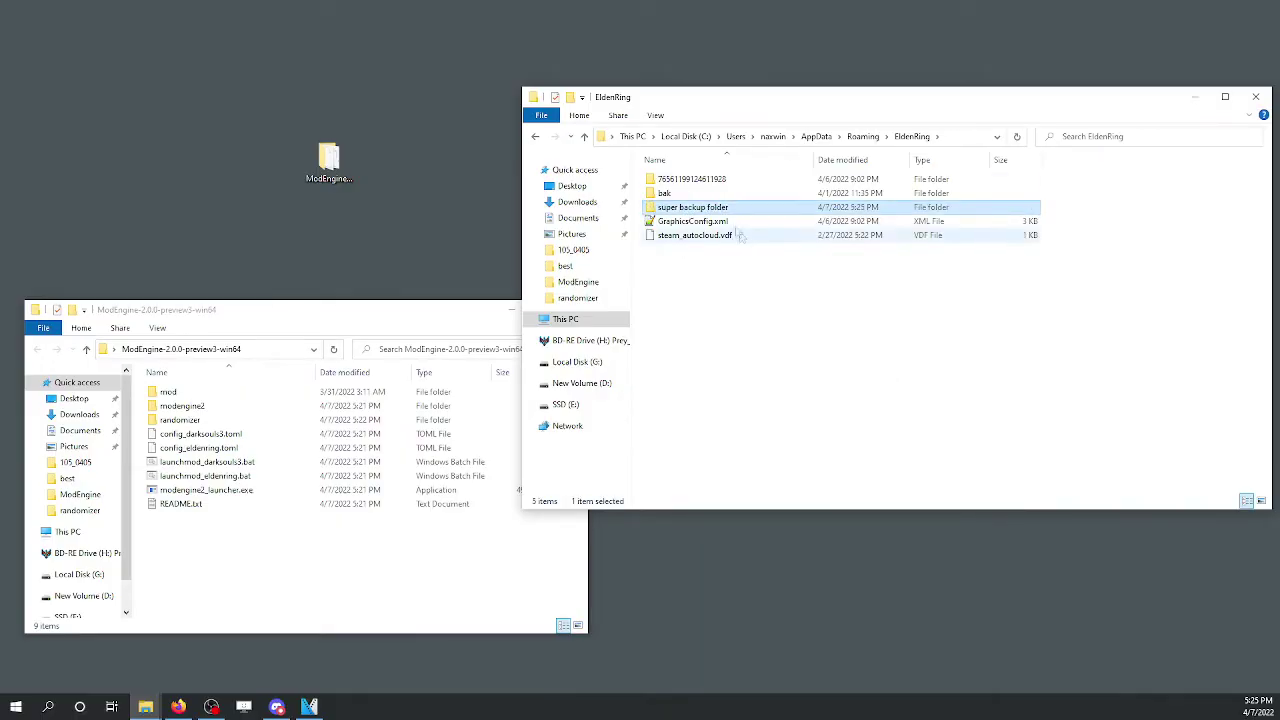
- Move the account's save folder into 'super backup folder'
left_click(690, 179)
right_click(696, 176)
left_click(680, 180)
left_click_drag(680, 180, 690, 207)
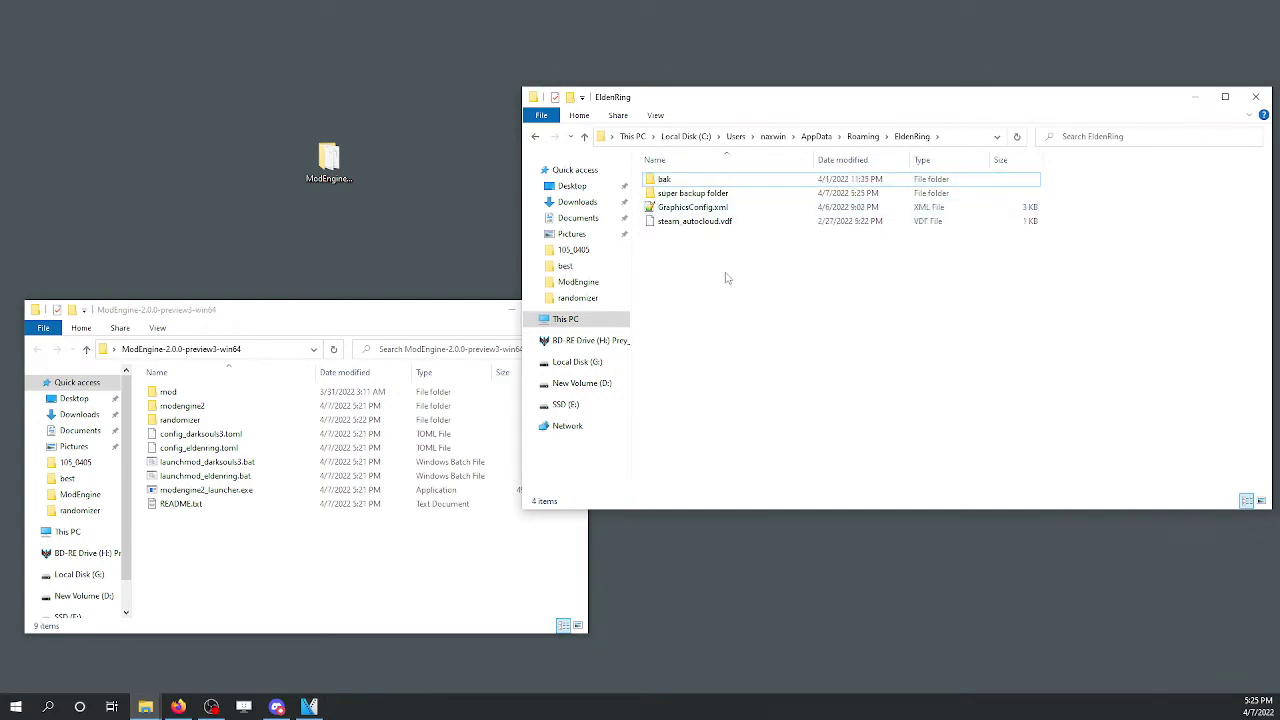
double_click(329, 160)
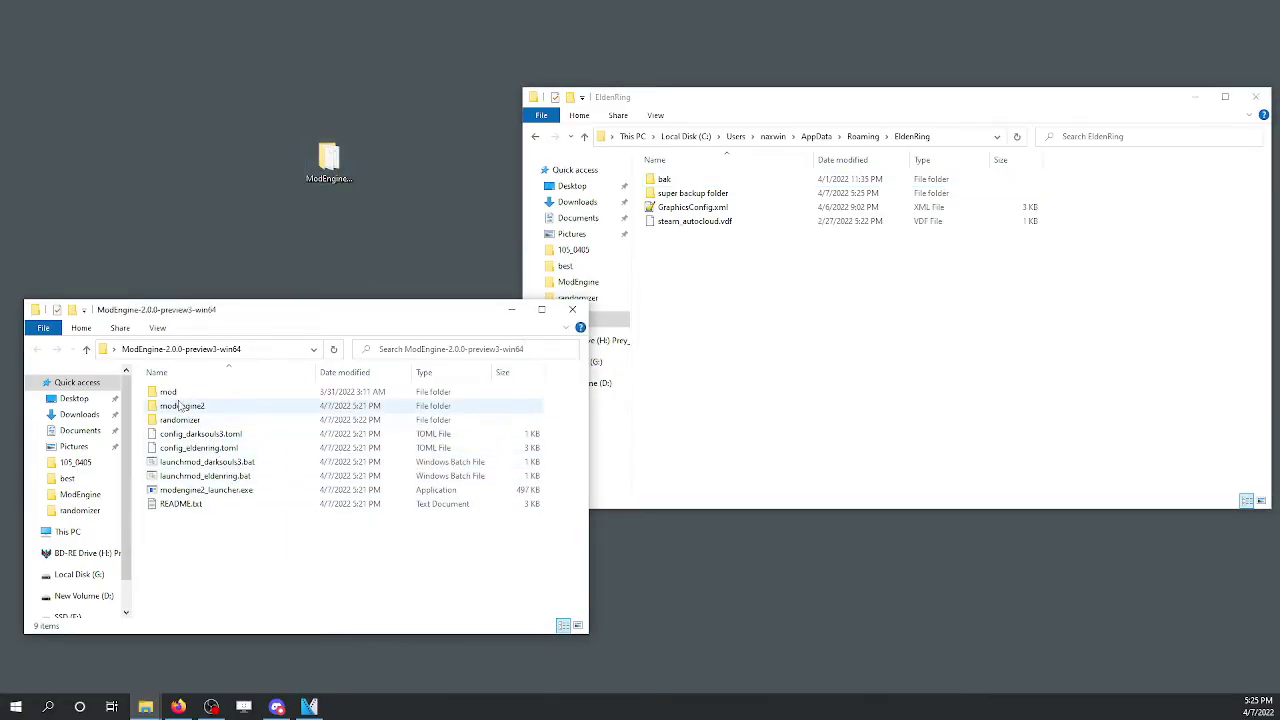
- Run EldenRingRandomizer.exe from the randomizer folder, allowing it past SmartScreen with Run anyway
double_click(180, 420)
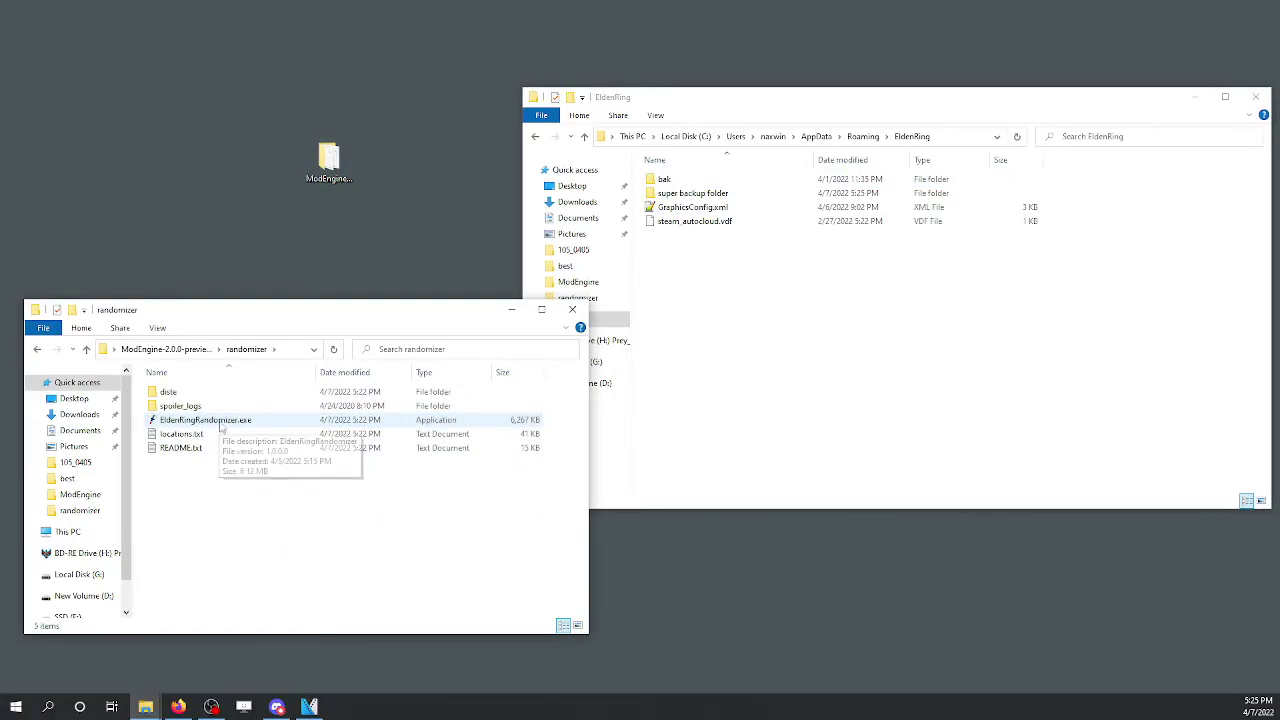
double_click(222, 424)
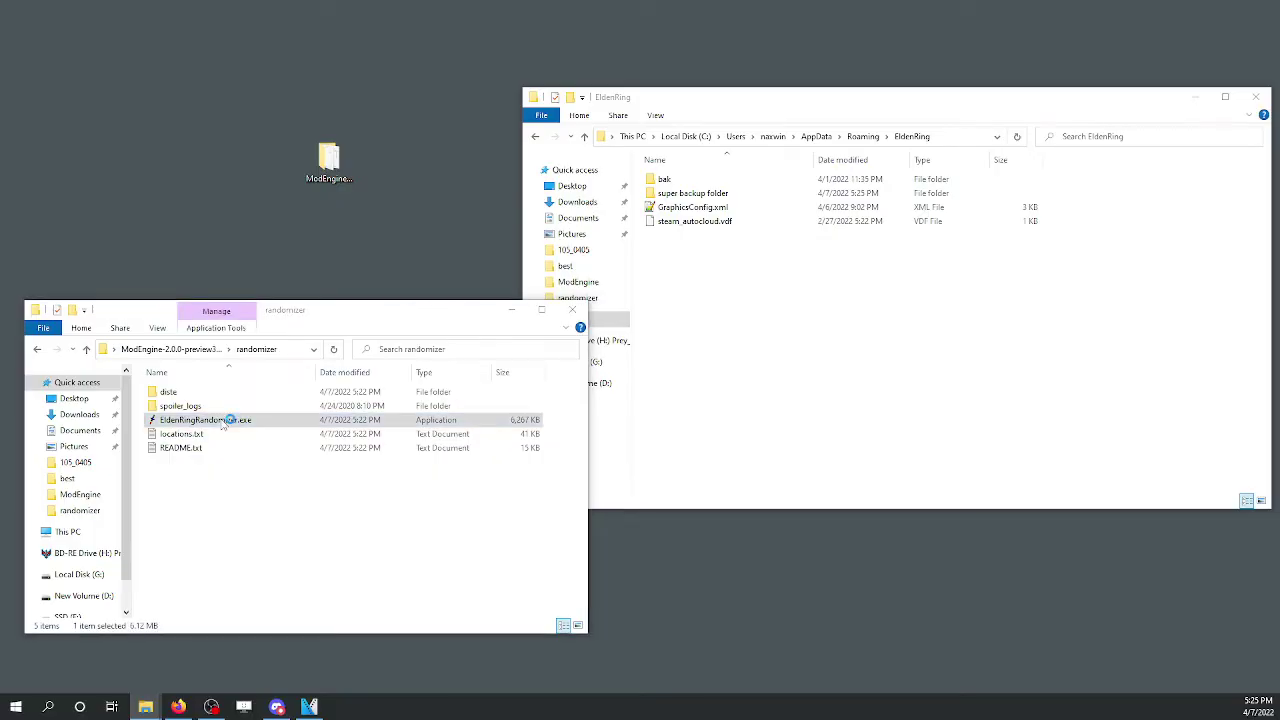
left_click(506, 259)
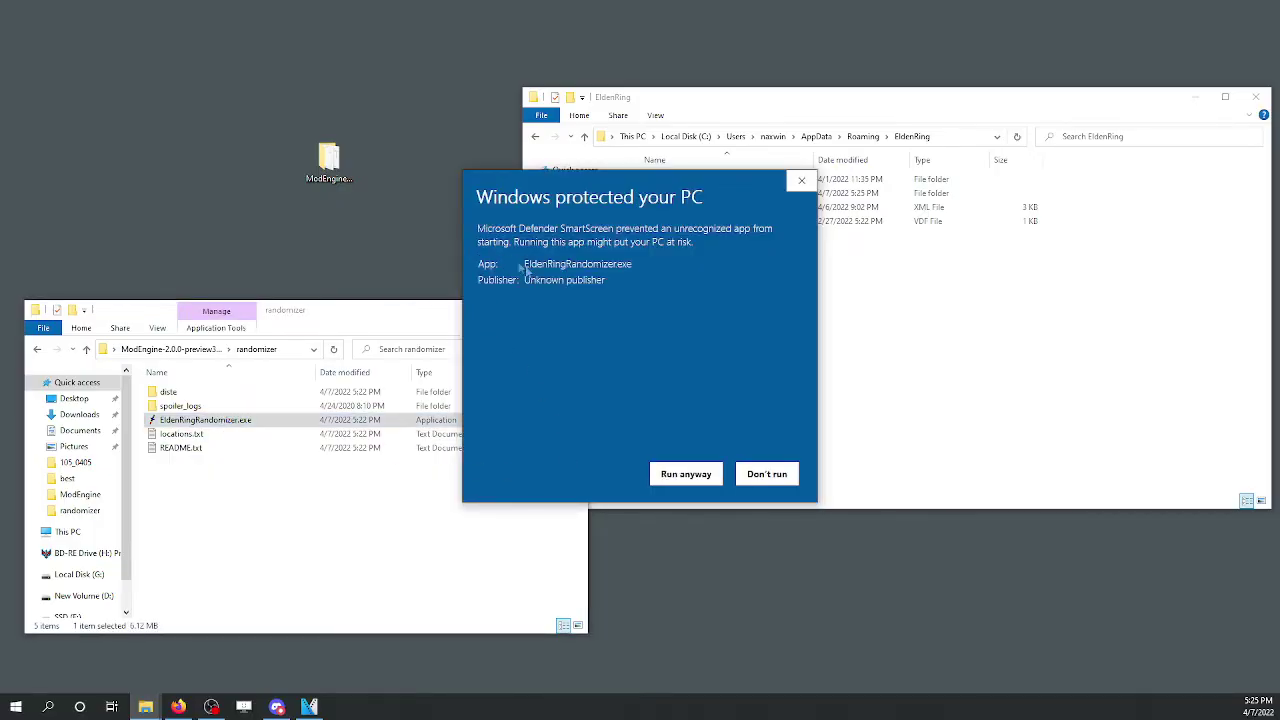
left_click(679, 476)
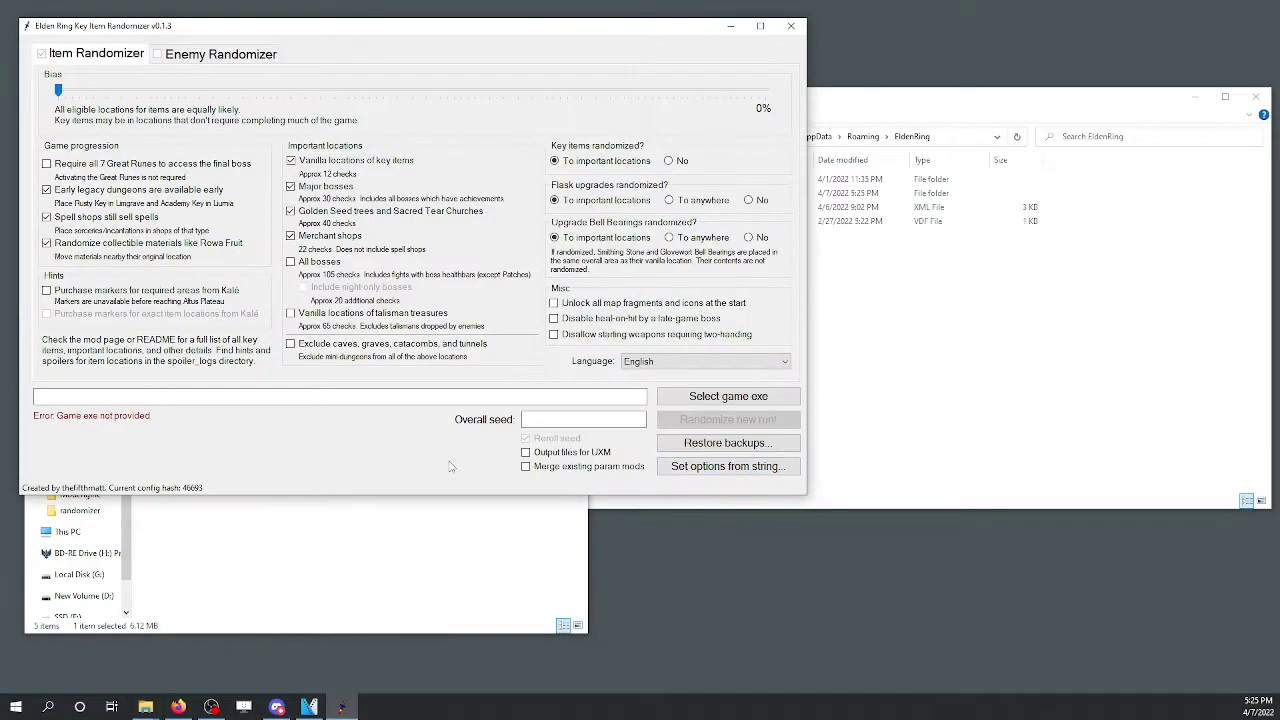
- Enable Require all 7 Great Runes and All bosses, then start choosing the game exe
left_click(128, 167)
left_click(319, 263)
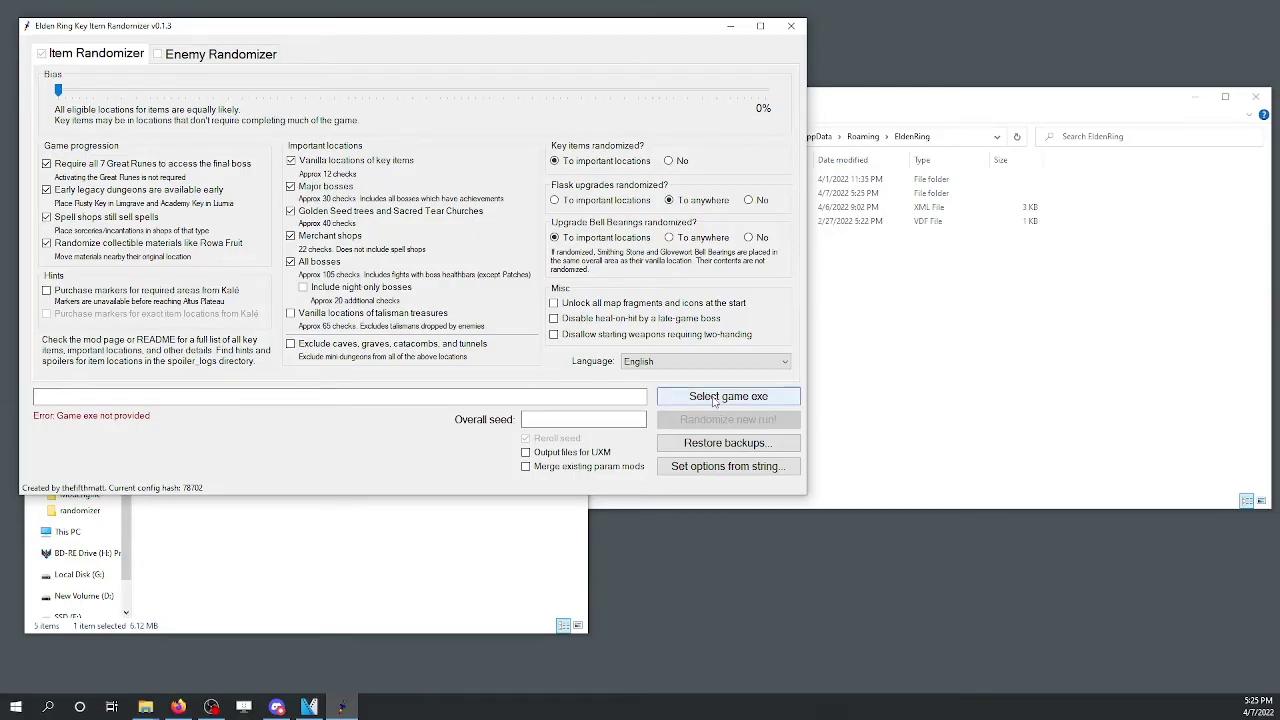
left_click(714, 397)
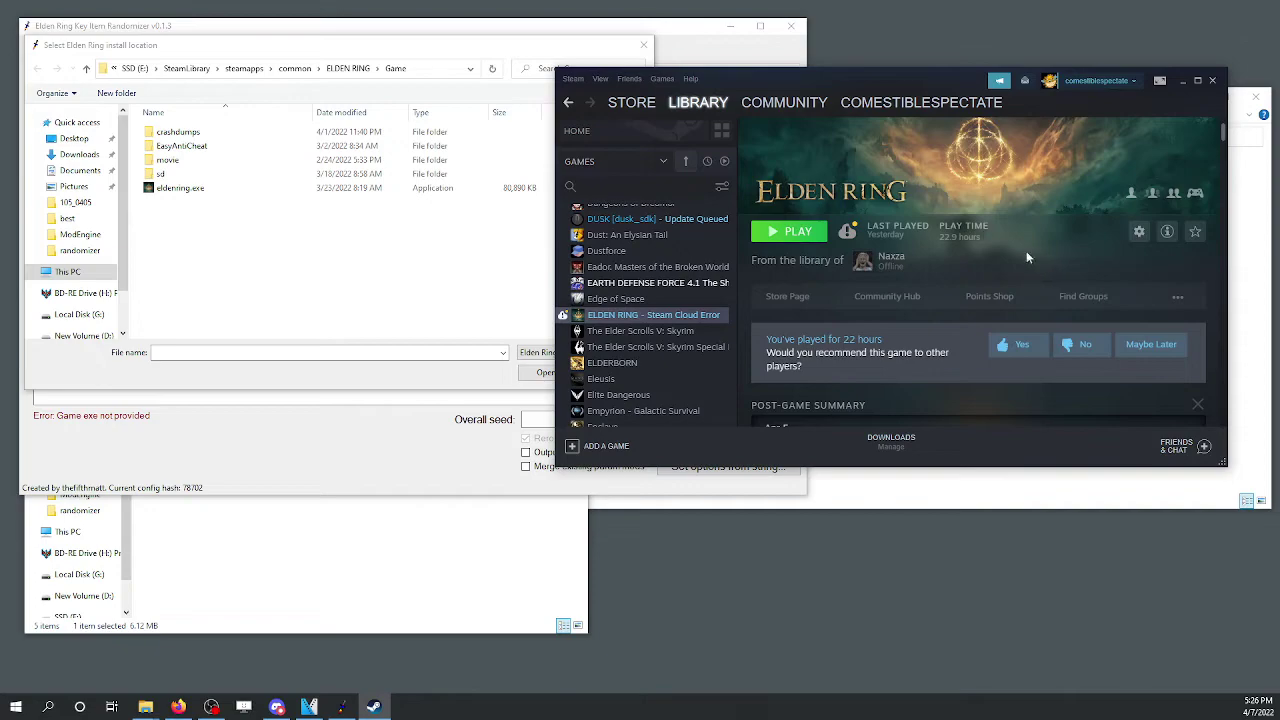
- Browse Elden Ring's local files from Steam and open the ELDEN RING\Game folder
left_click(1138, 231)
mouse_move(1172, 292)
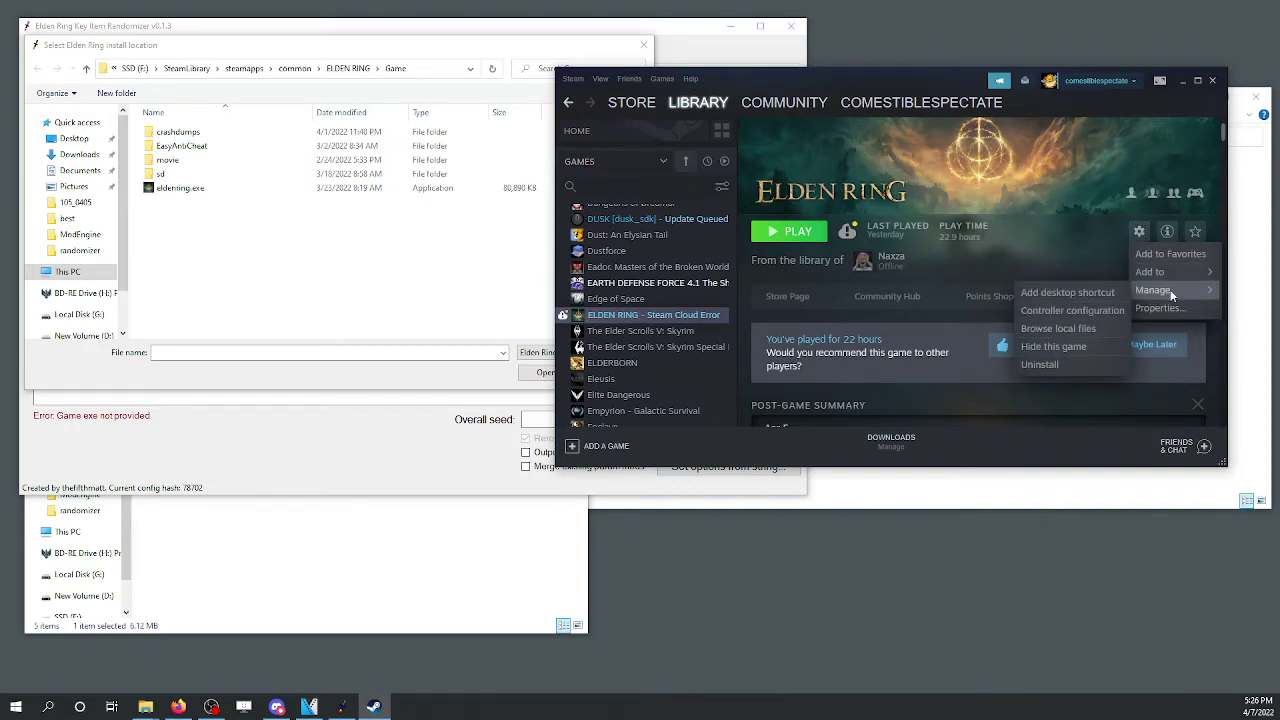
left_click(1085, 330)
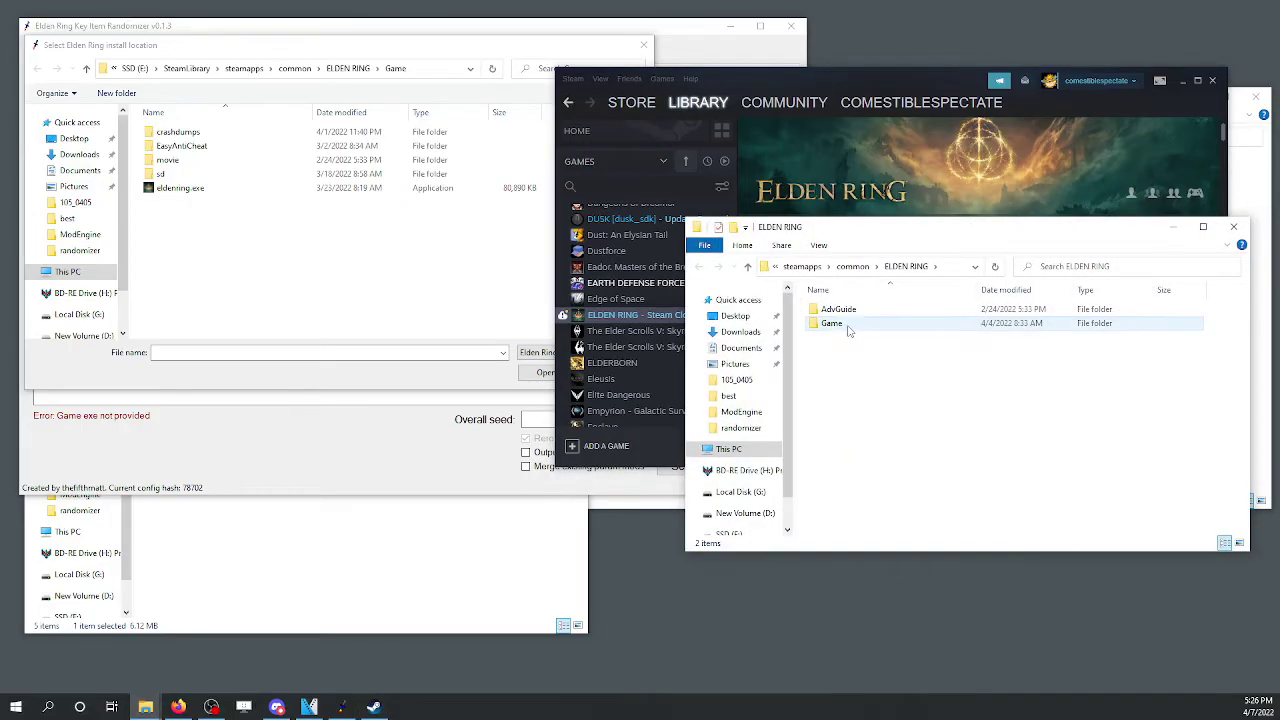
double_click(864, 324)
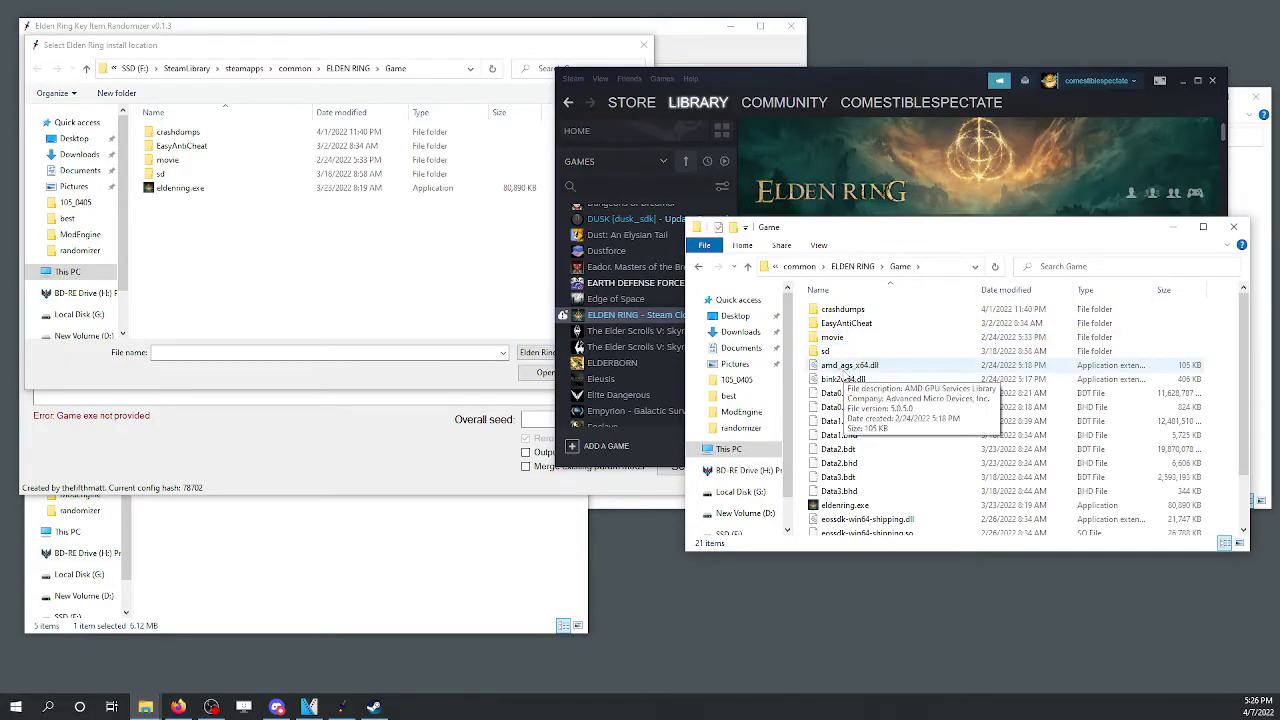
- Select eldenring.exe as the game executable in the randomizer's install location picker
left_click(420, 280)
left_click(185, 188)
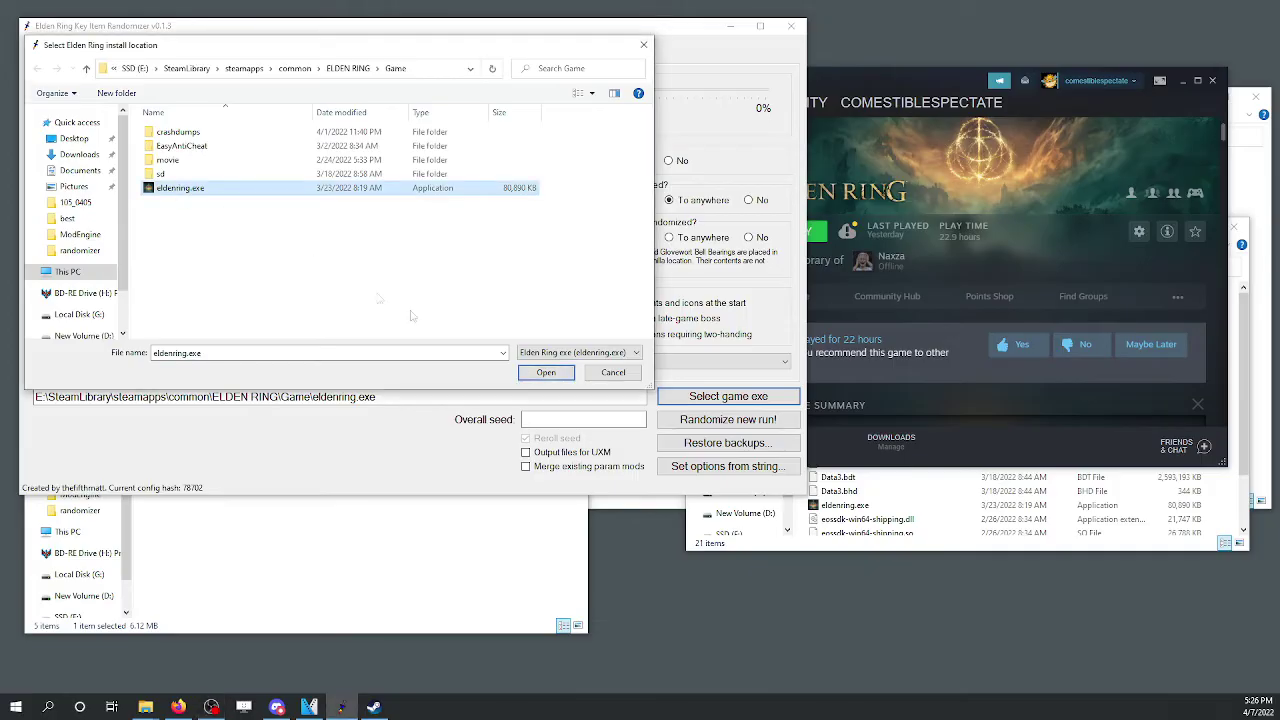
left_click(526, 371)
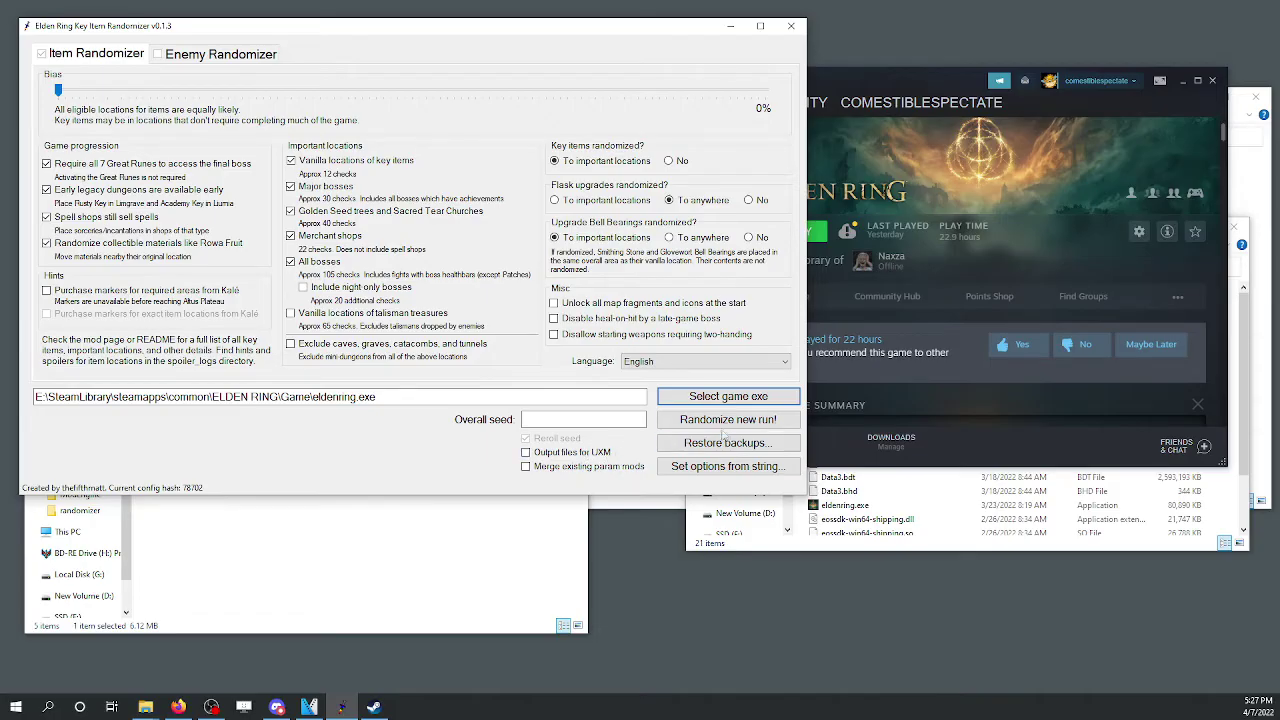
- Randomize a new run, retrying after the first seed fails until seed 888657267 succeeds, then close
left_click(765, 421)
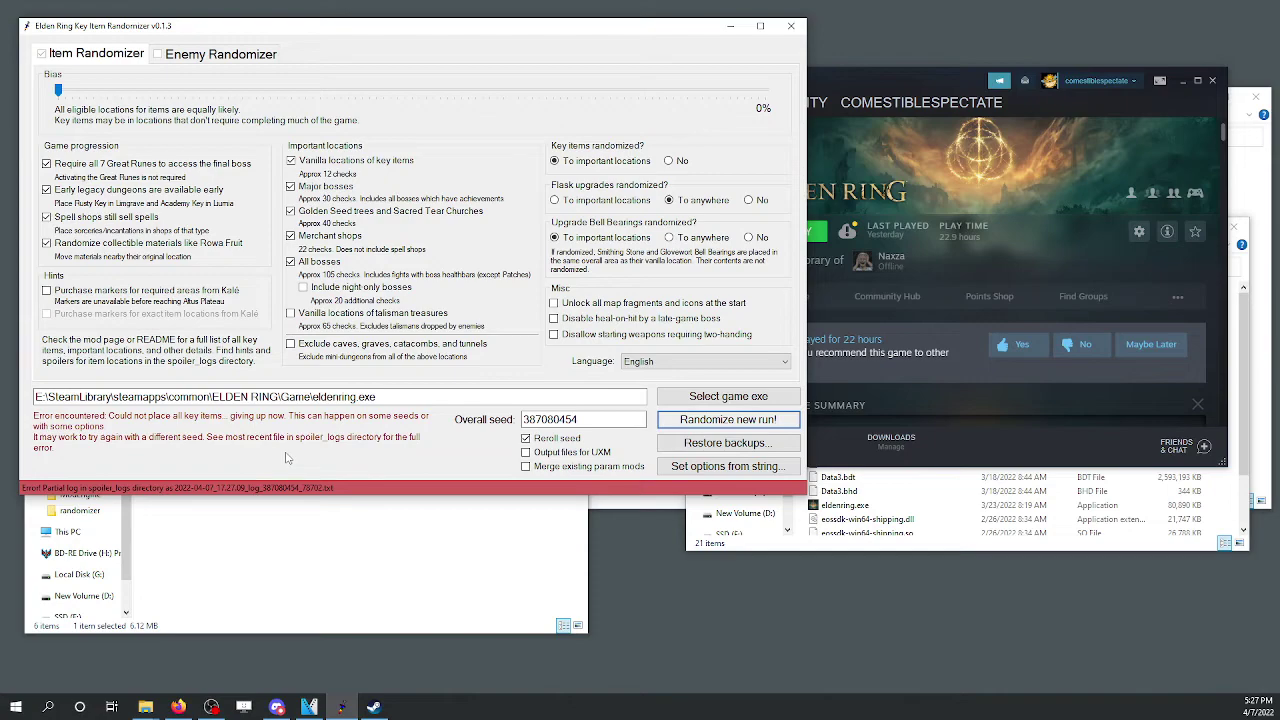
left_click(724, 421)
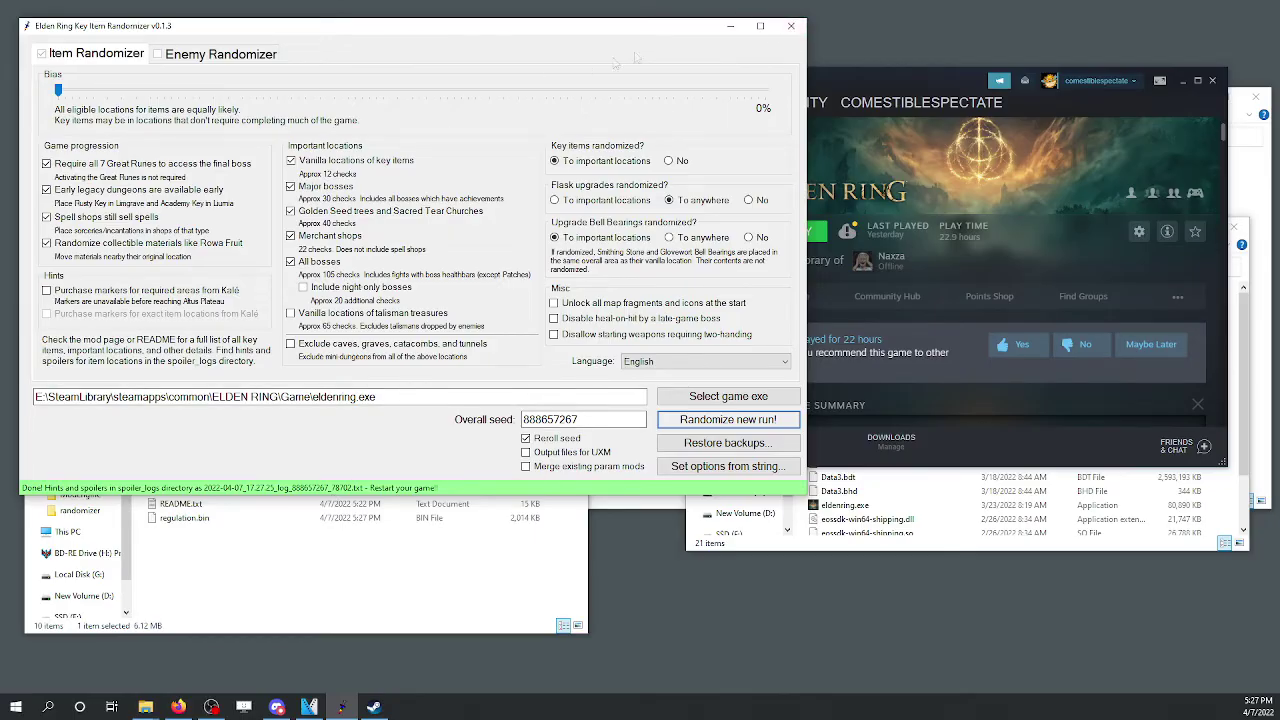
left_click(791, 25)
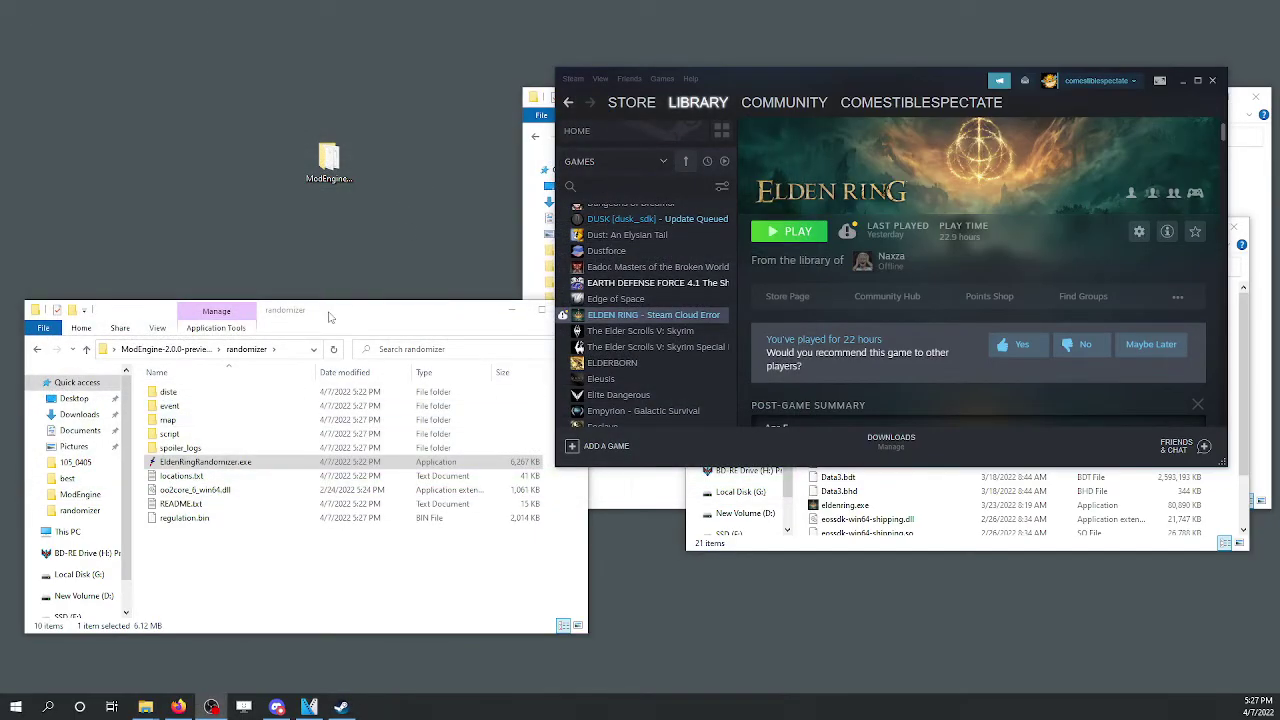
- Go up to ModEngine-2.0.0-preview3-win64 and open config_eldenring.toml with Notepad++
left_click_drag(329, 317, 330, 191)
key("alt+Up")
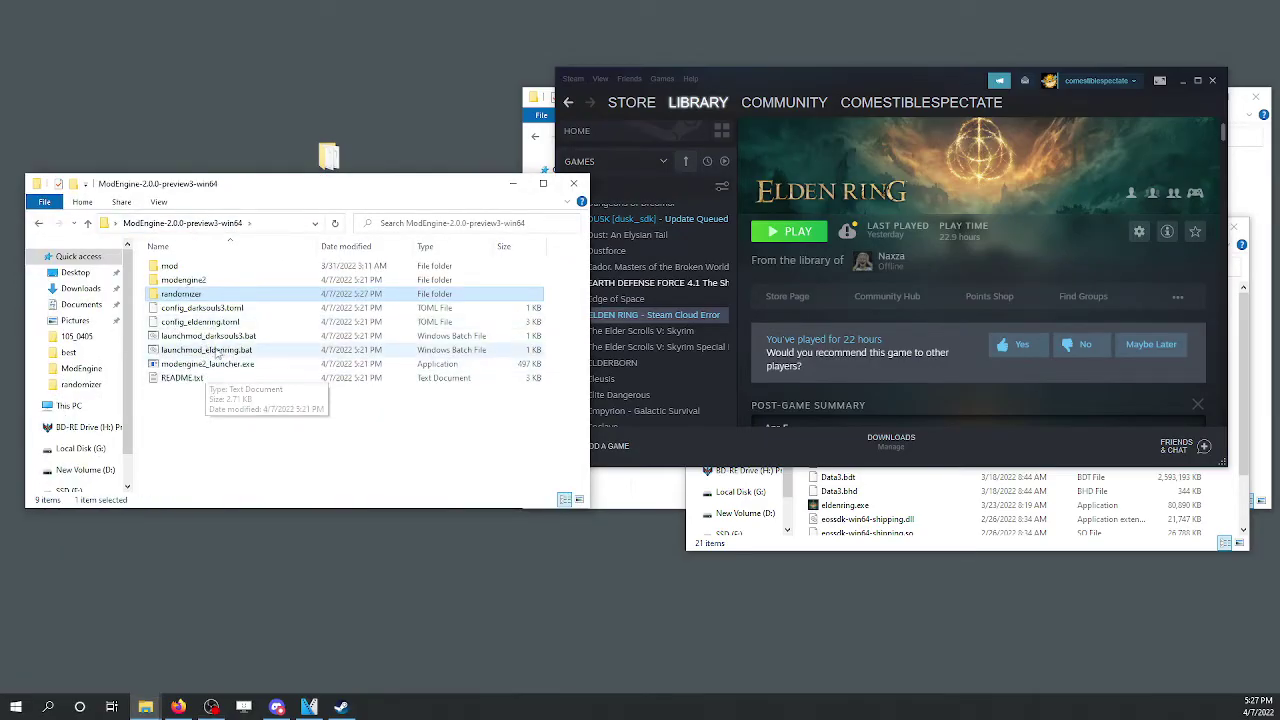
right_click(207, 324)
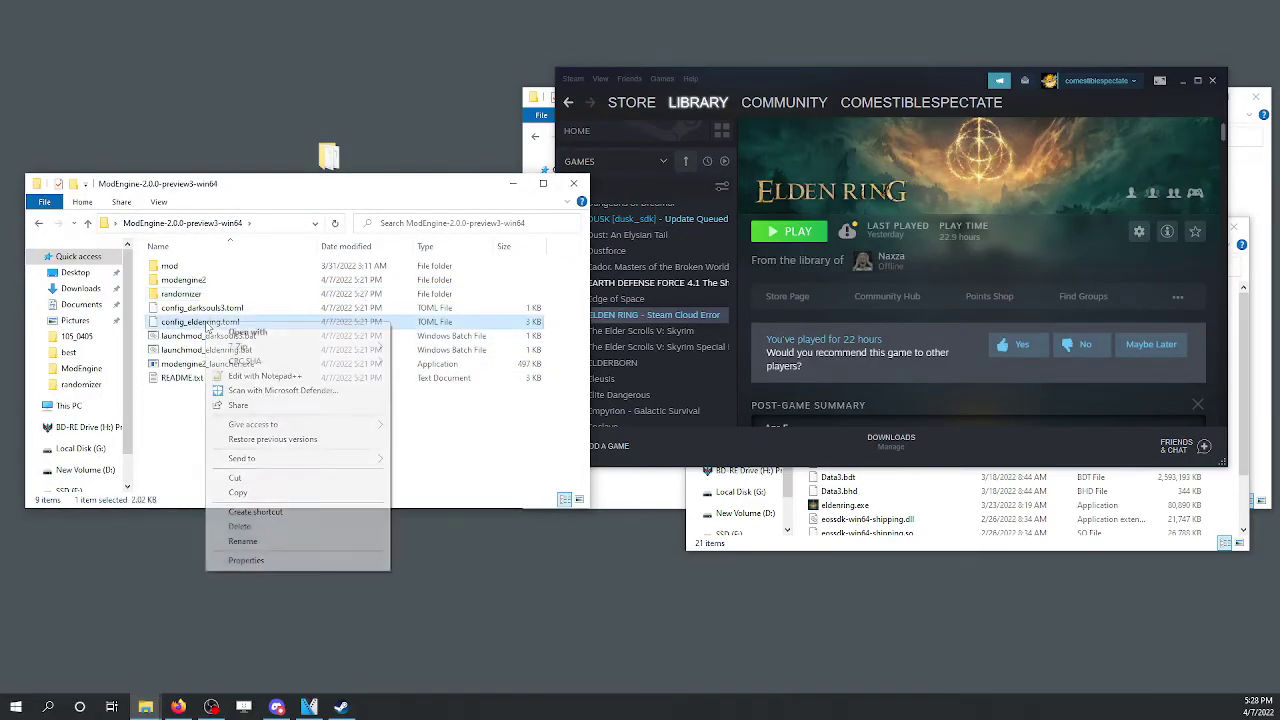
left_click(282, 379)
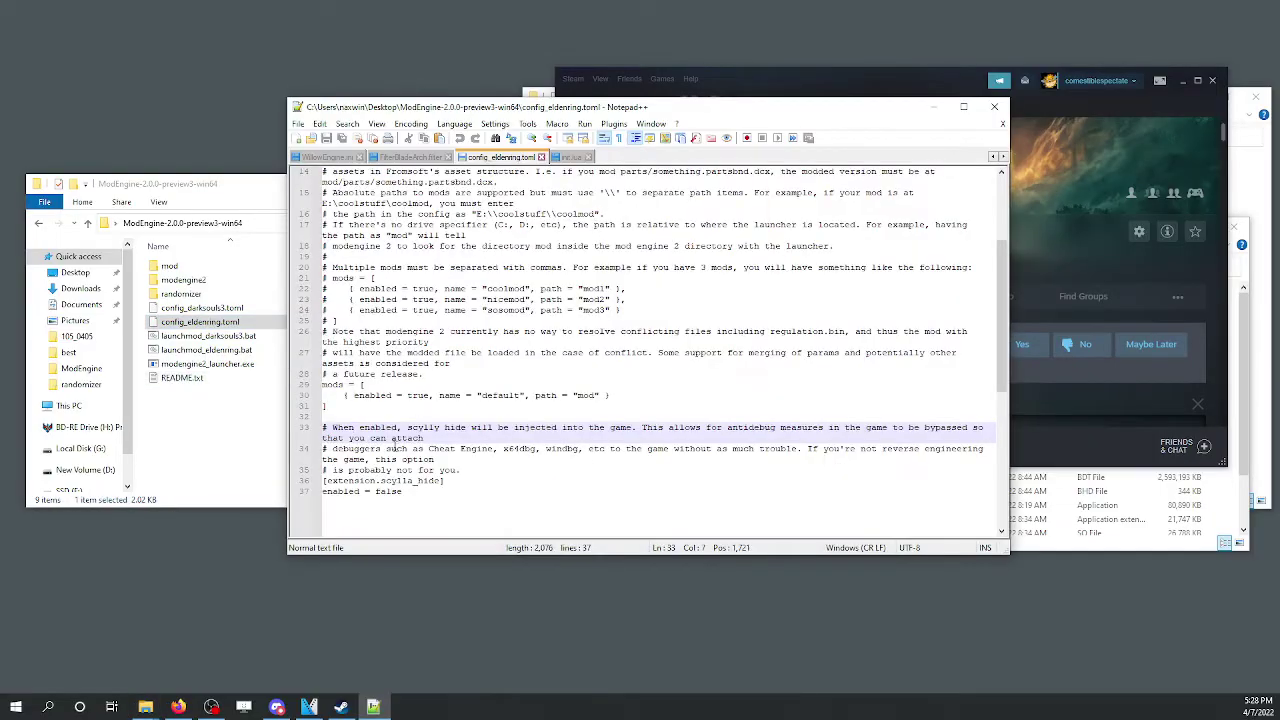
- Replace "mod" with "randomizer" as the line-30 mod path, save, and close Notepad++
double_click(585, 396)
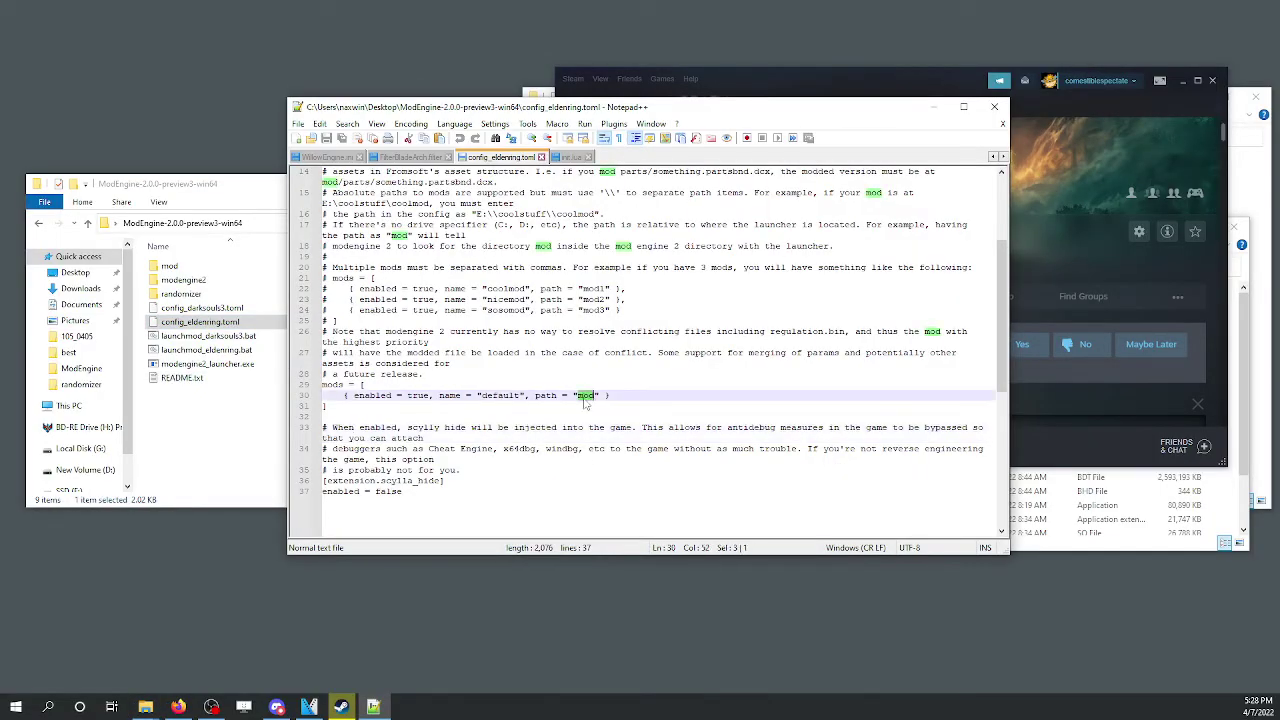
type("randomizer")
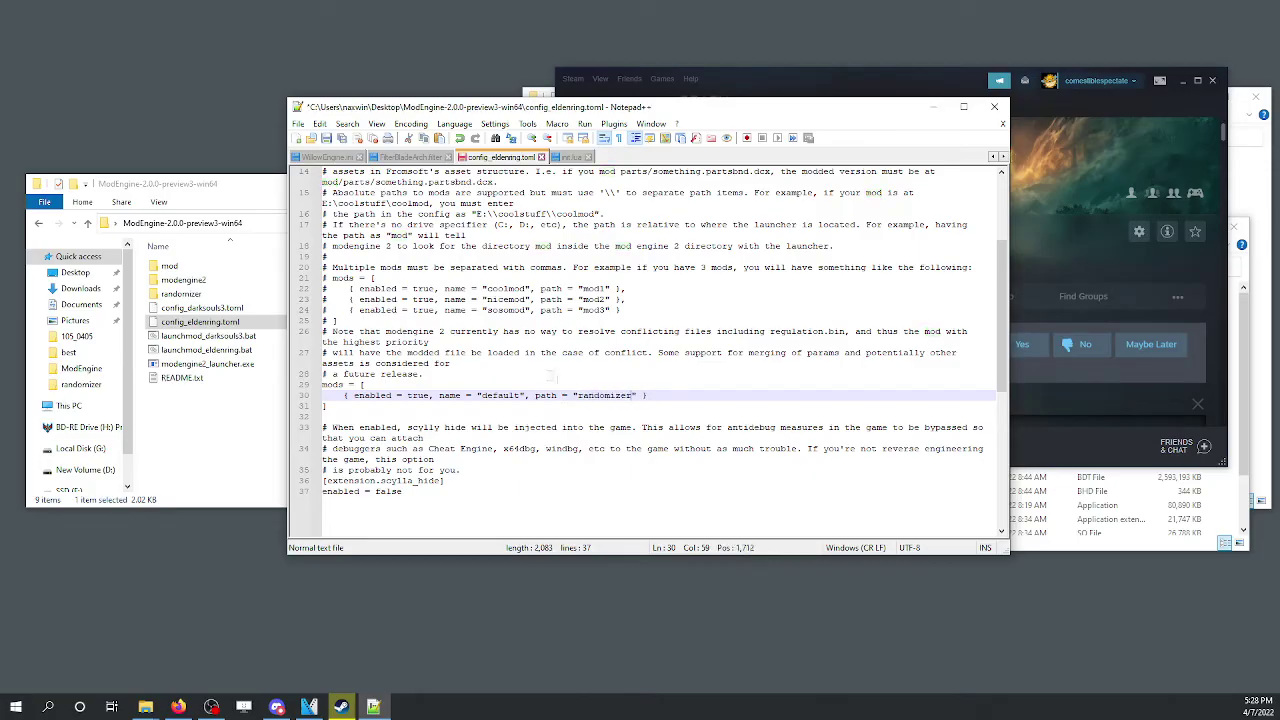
key("ctrl+s")
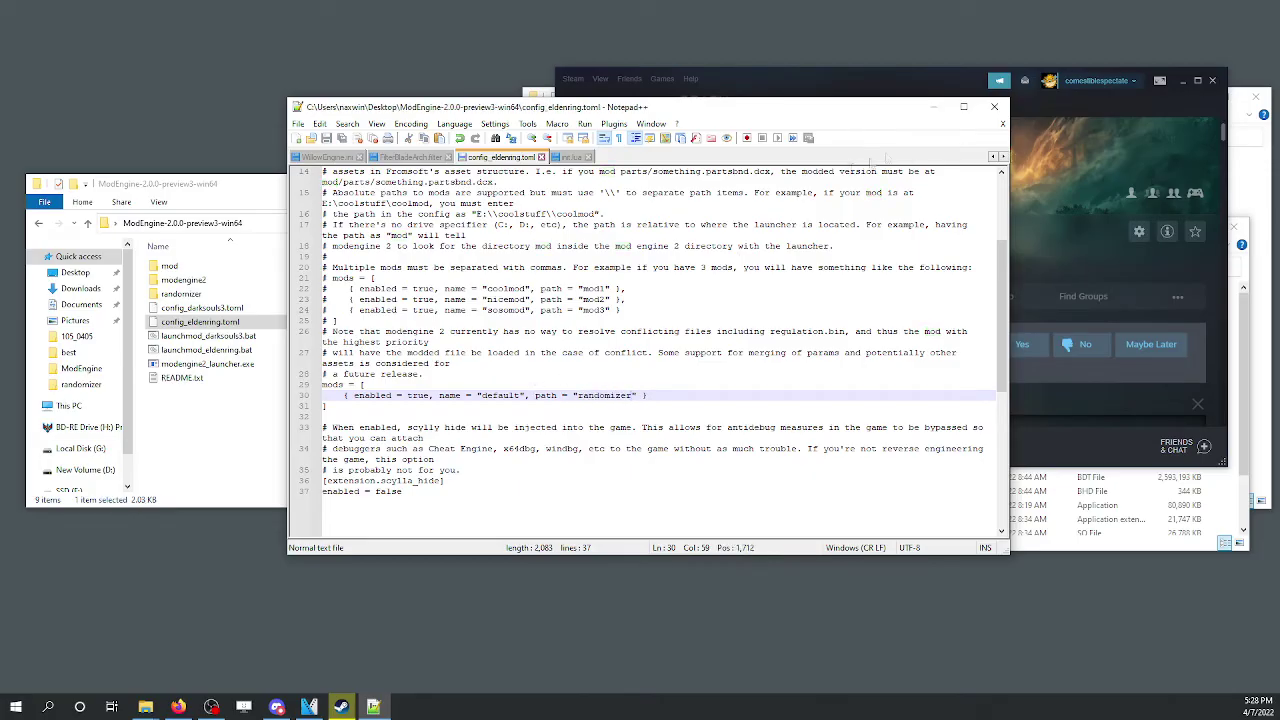
left_click(994, 106)
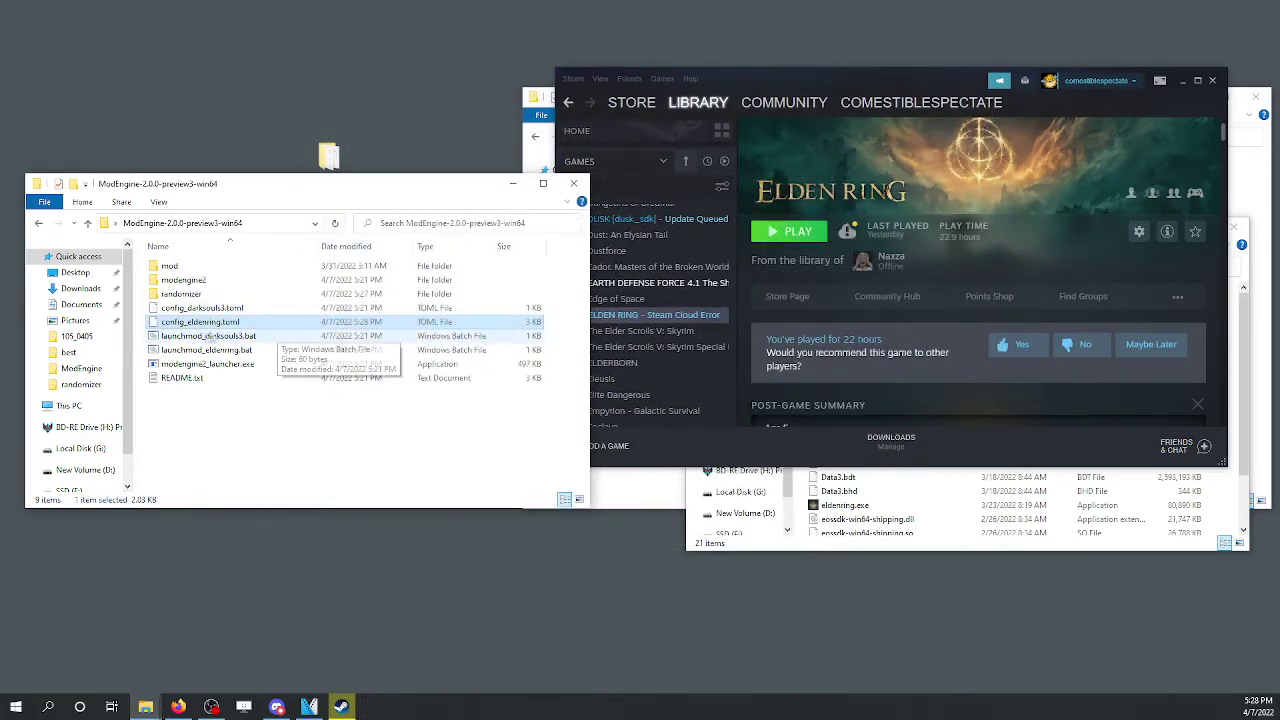
- Run launchmod_eldenring.bat, getting past the SmartScreen warning with More info and Run anyway
left_click(230, 352)
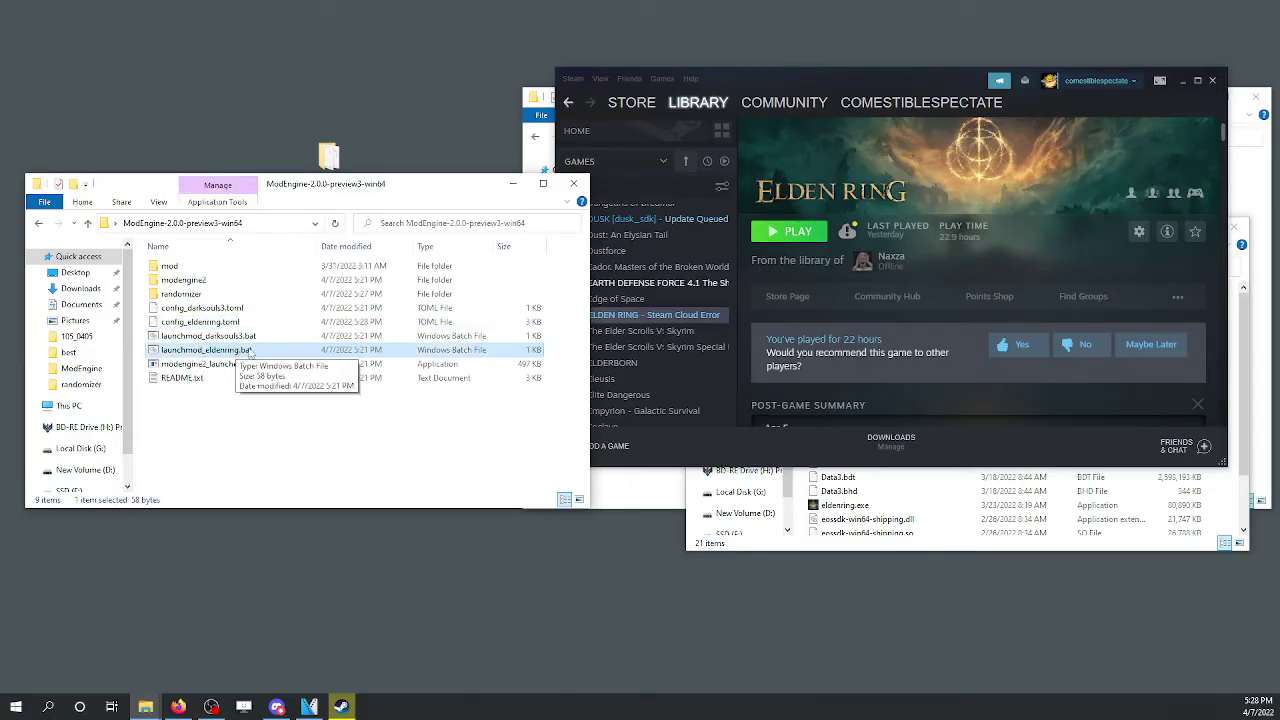
double_click(250, 351)
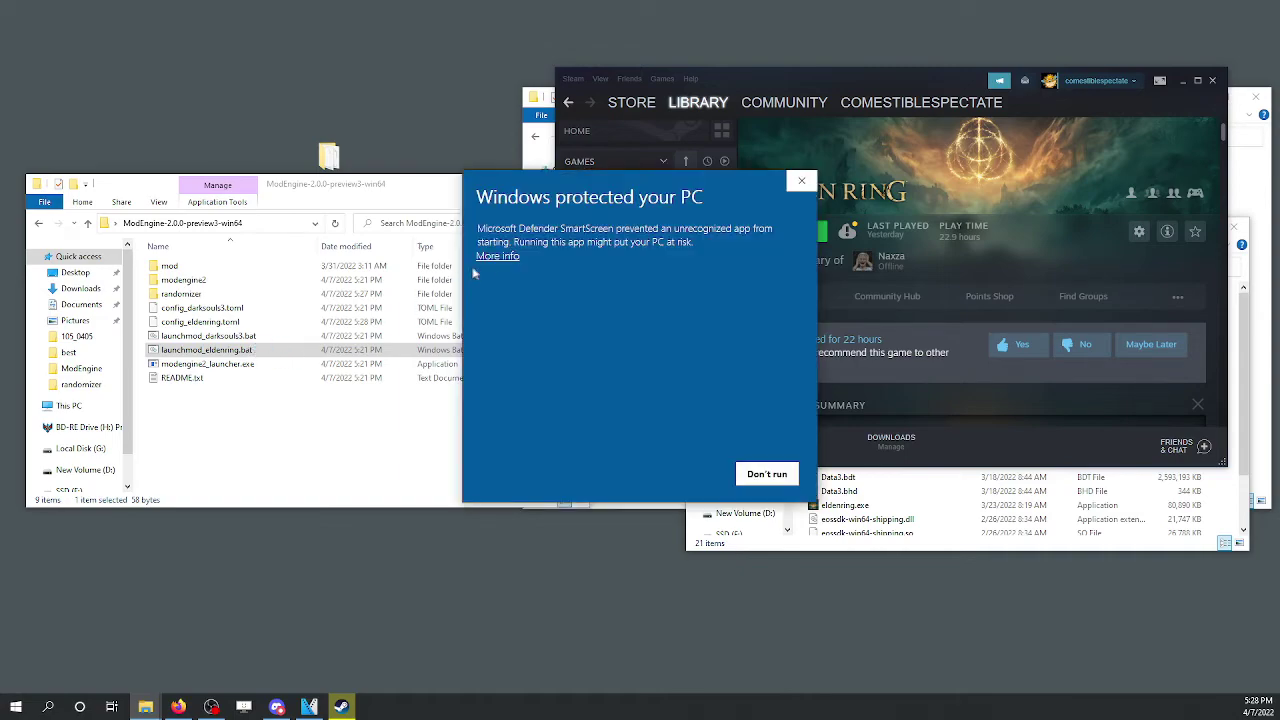
left_click(498, 256)
left_click(685, 470)
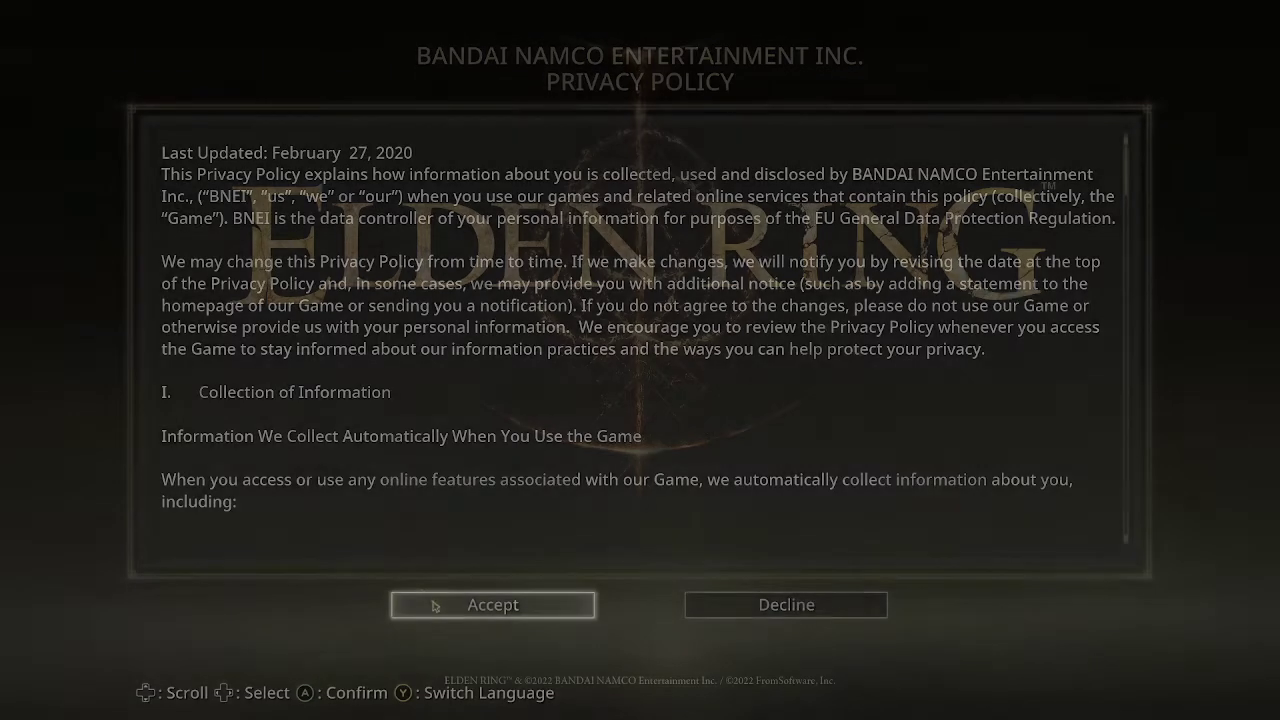
- Accept the privacy and data analysis policies and continue in offline mode
left_click(434, 605)
left_click(418, 603)
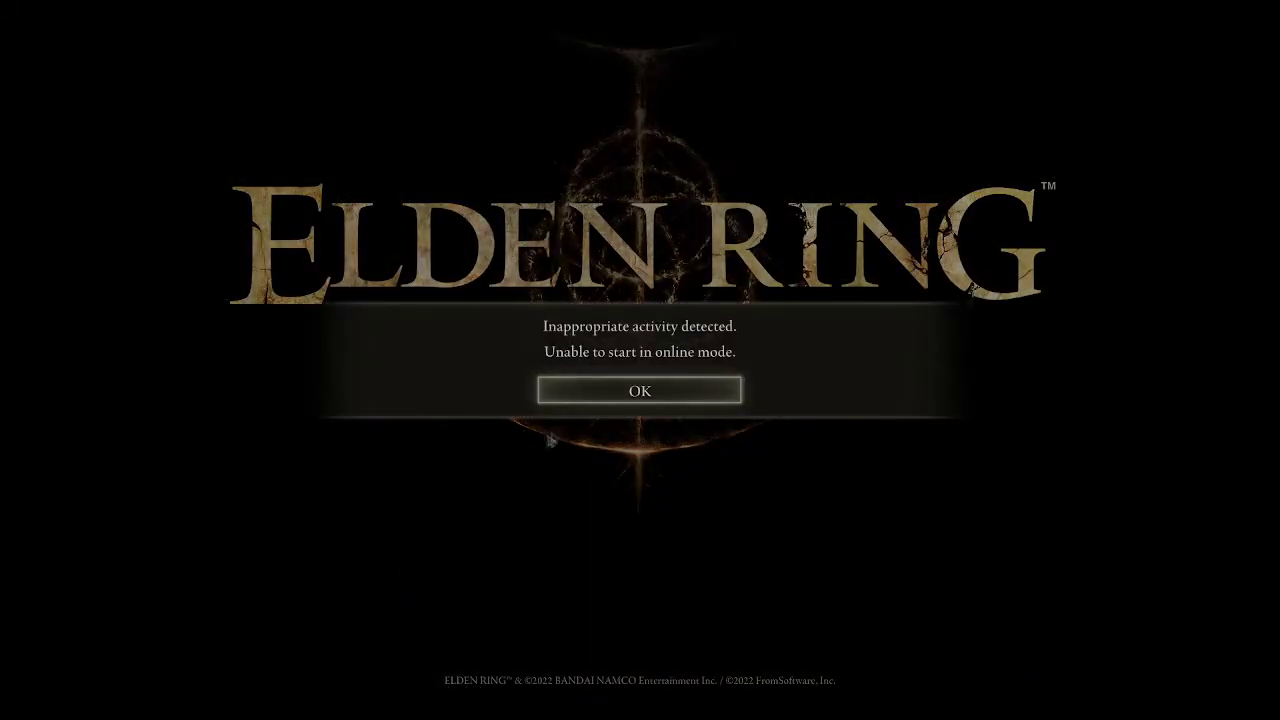
left_click(574, 392)
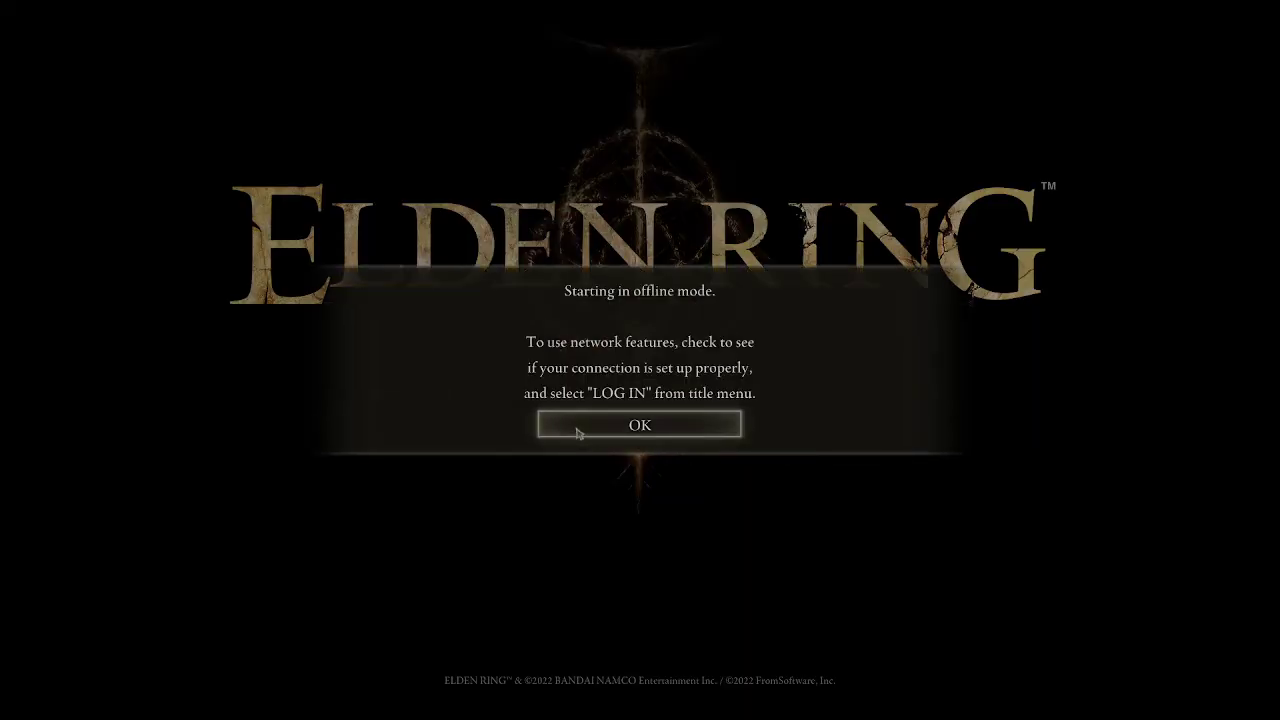
left_click(577, 432)
- Start a new game, keeping the default brightness and camera options
left_click(627, 546)
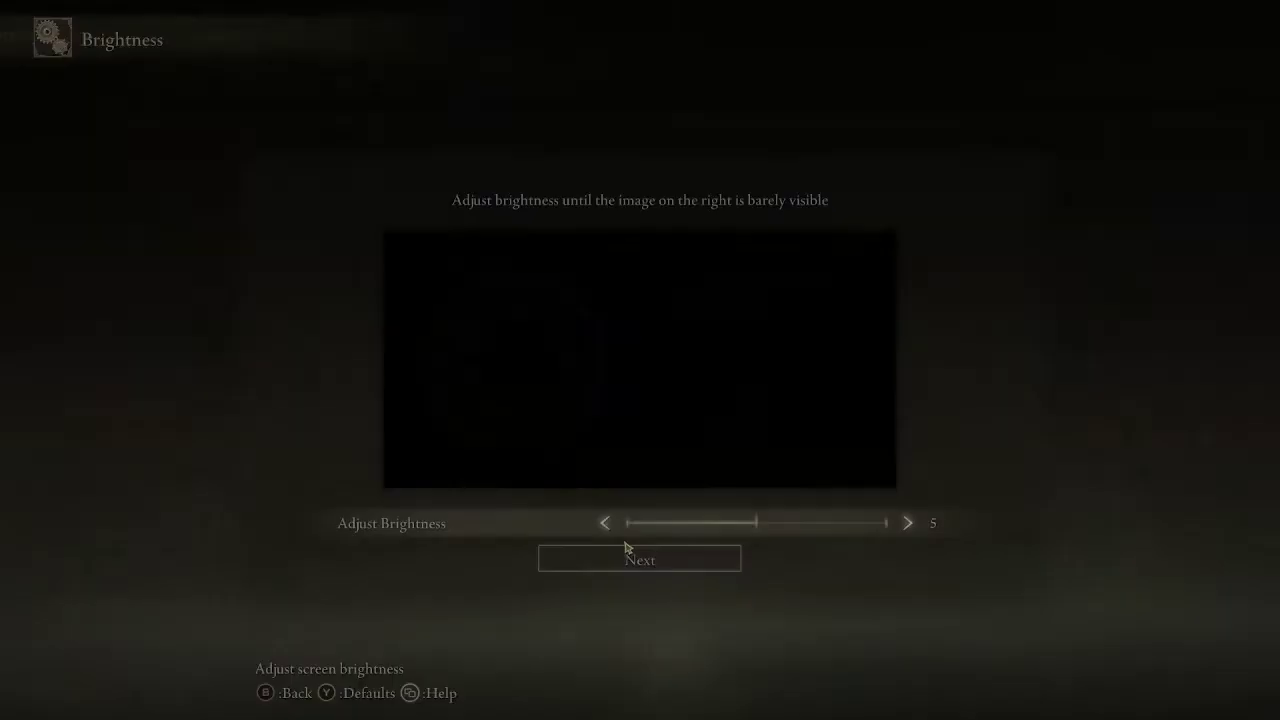
left_click(641, 555)
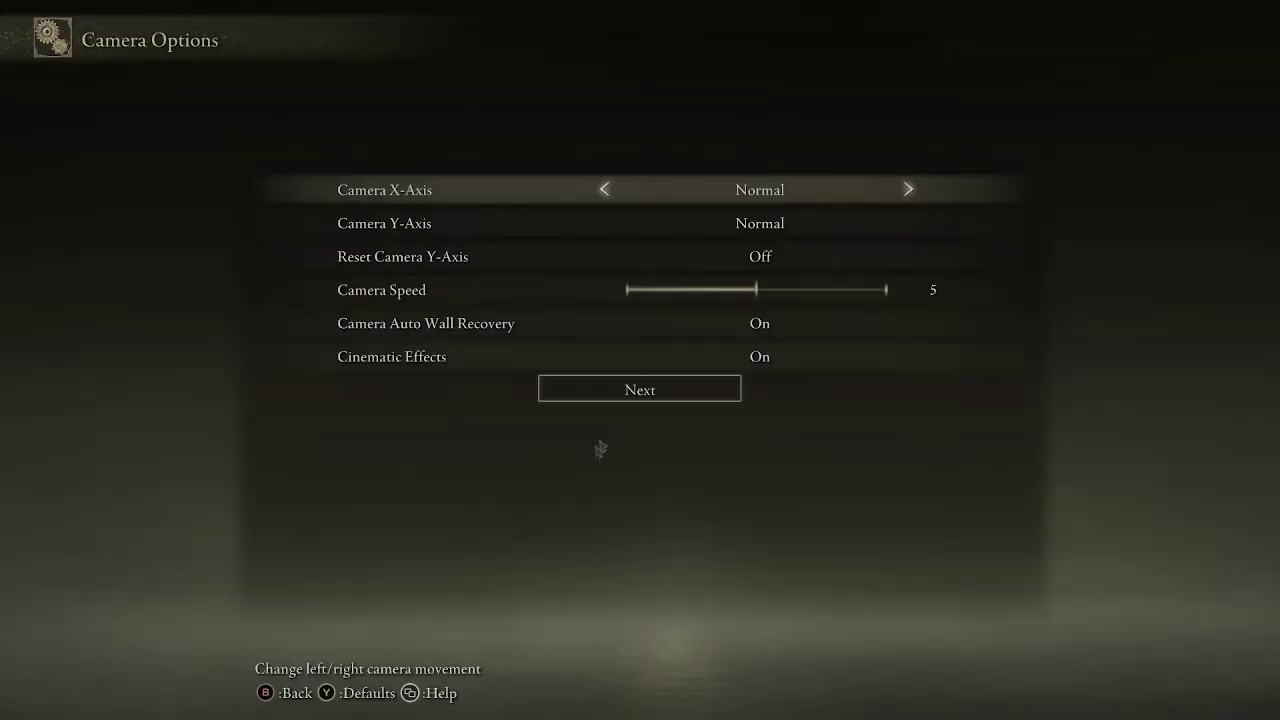
left_click(627, 391)
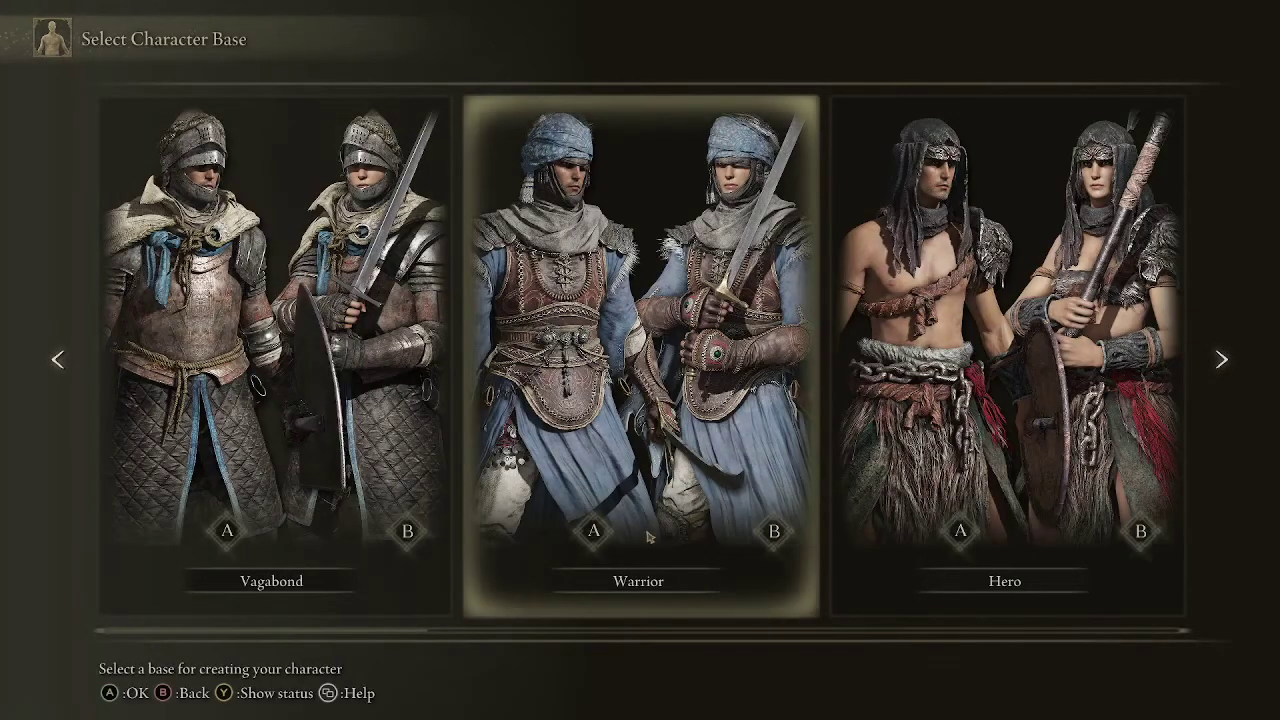
- Pick the Astrologer origin as the character base, then abandon that character
key("Right")
key("Right")
key("Right")
key("Left")
key("Right")
key("Return")
key("Return")
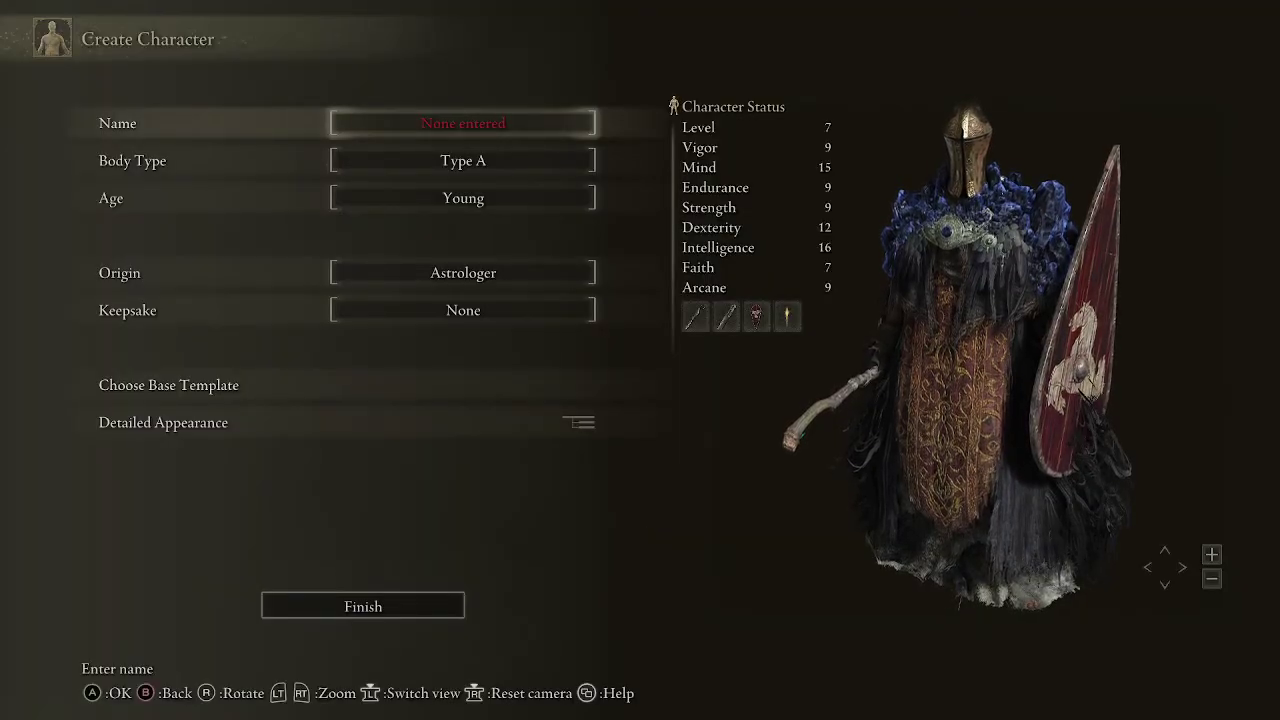
key("Escape")
key("Return")
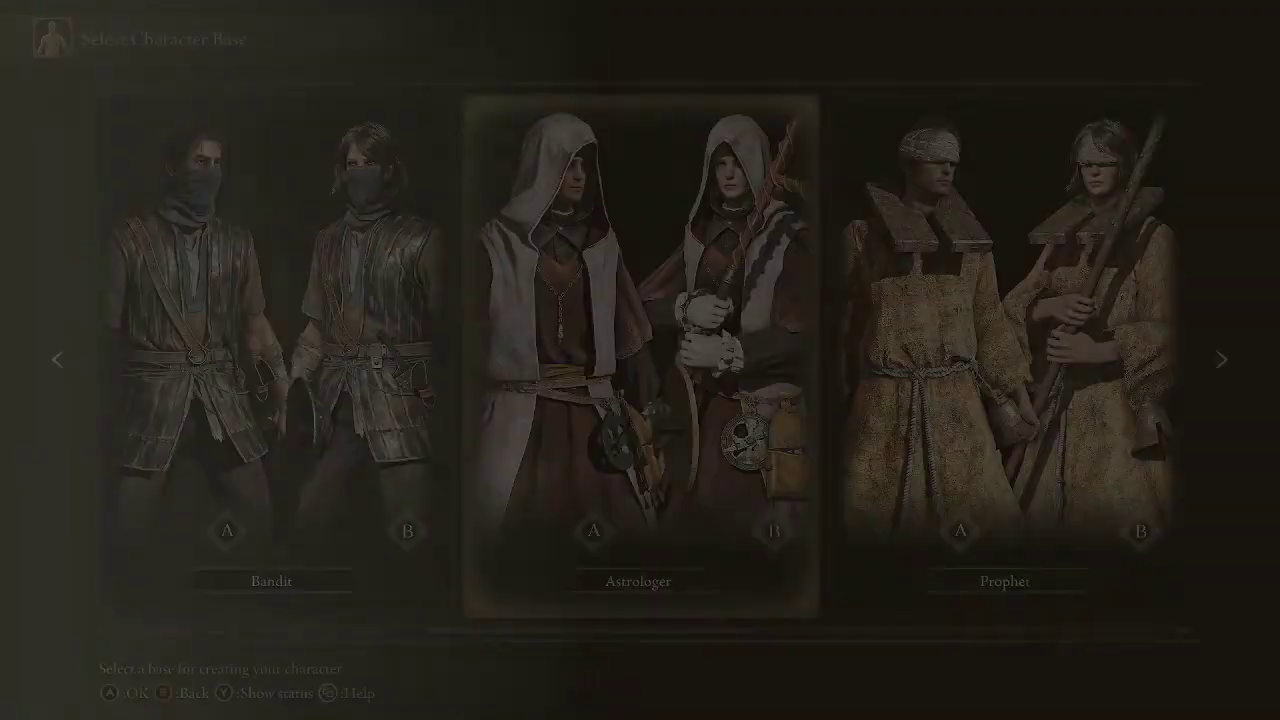
- Try Bandit with body Type A, abandon it, and select Hero as the base
key("Left")
key("Return")
key("Return")
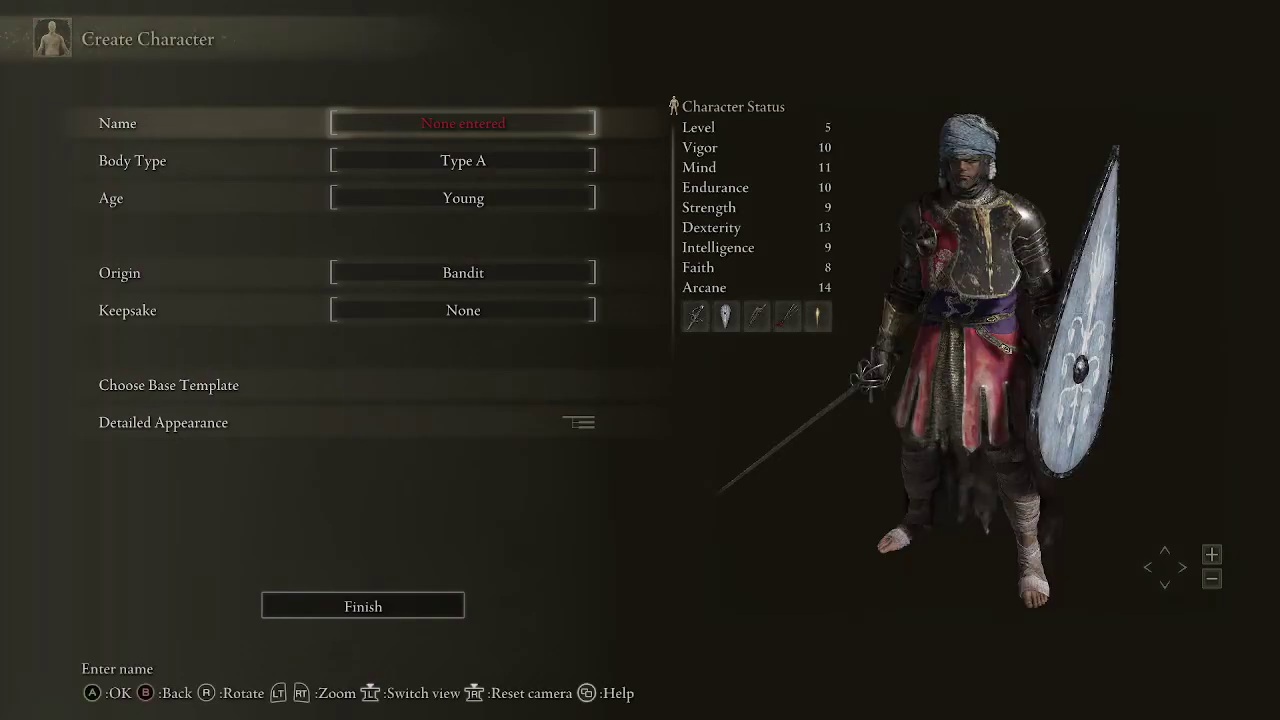
key("Escape")
key("Left")
key("Return")
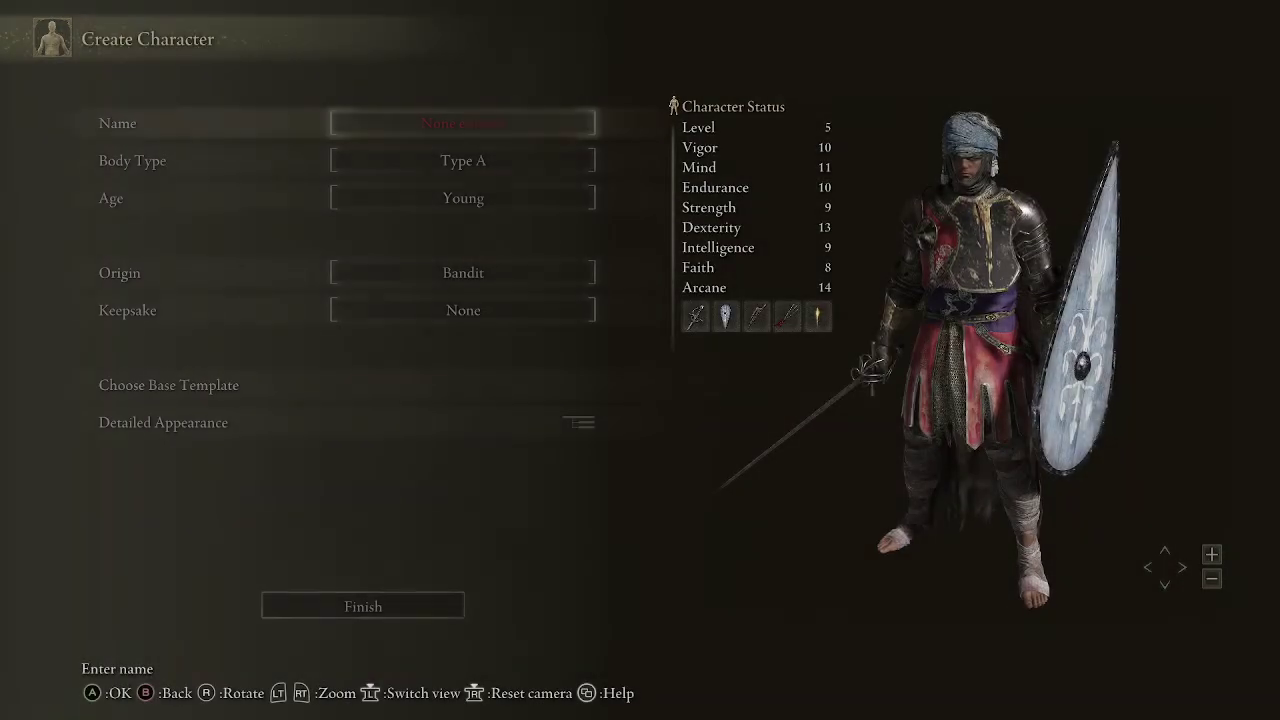
key("Left")
key("Return")
key("Return")
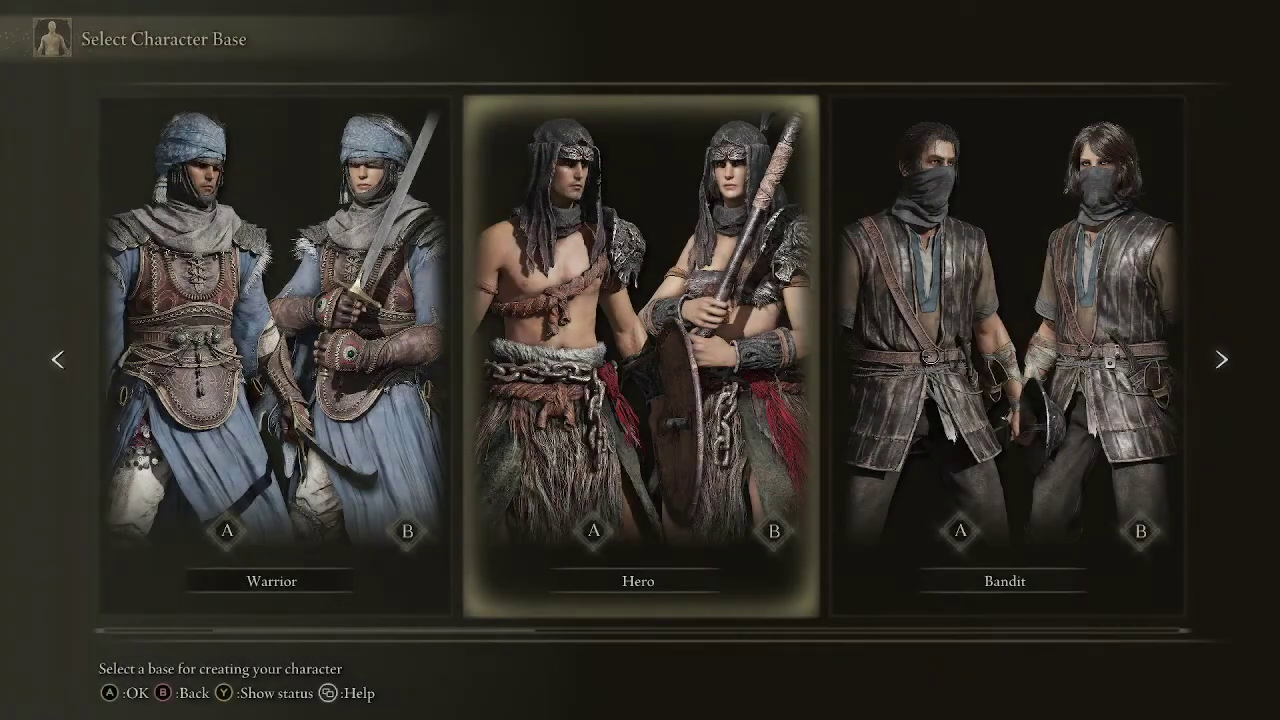